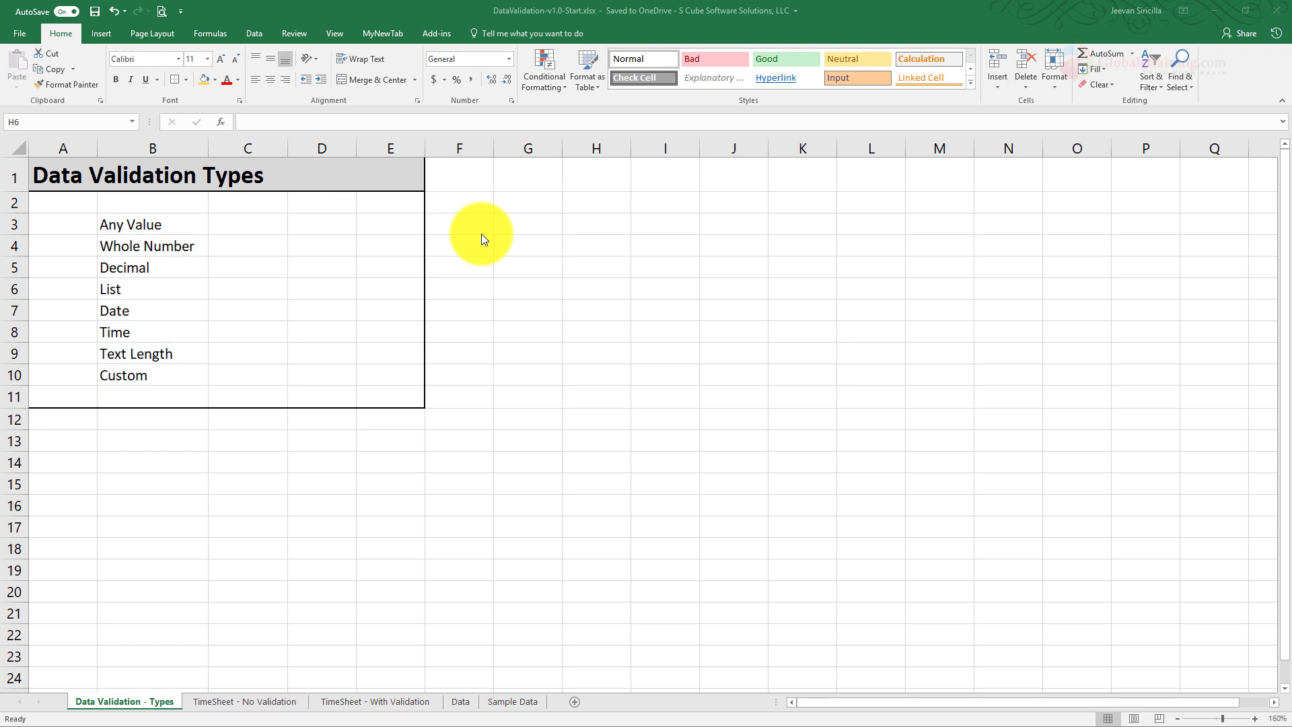
On the Data tab, open the Data Validation drop-down to show its options
{"action": "left_click", "coordinate": [250, 34]}
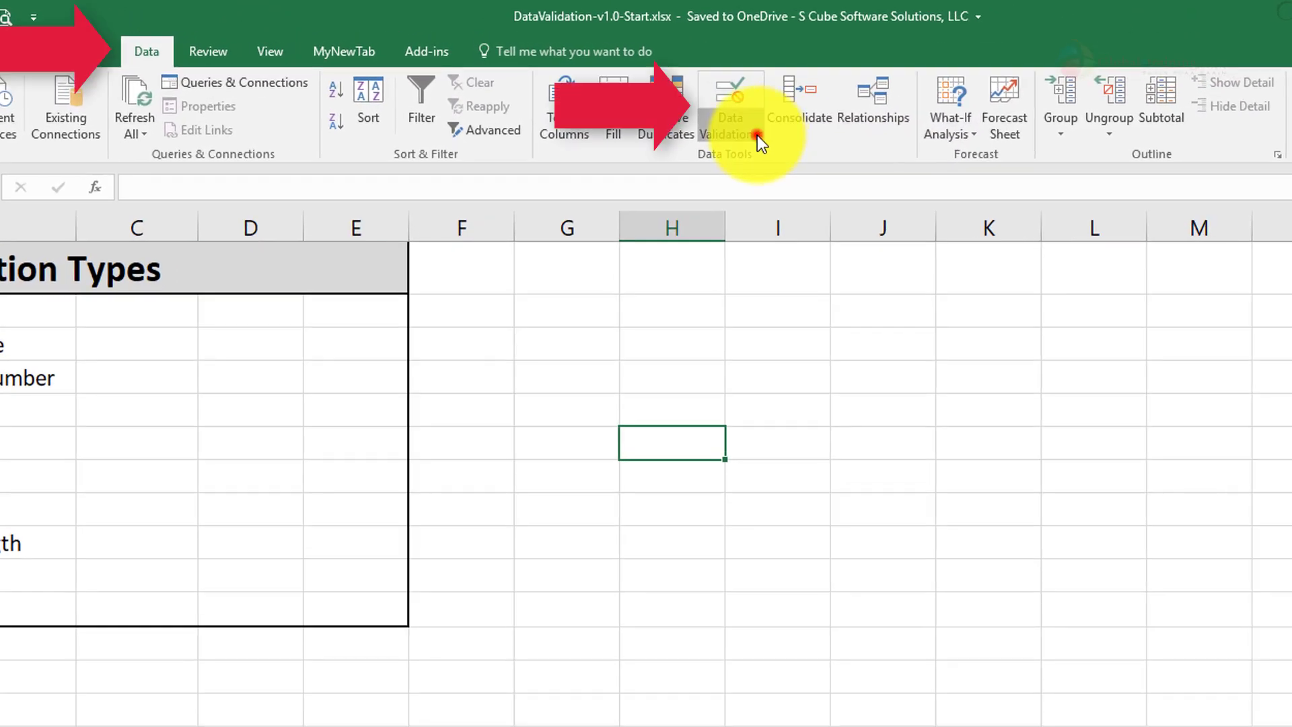
{"action": "left_click", "coordinate": [757, 135]}
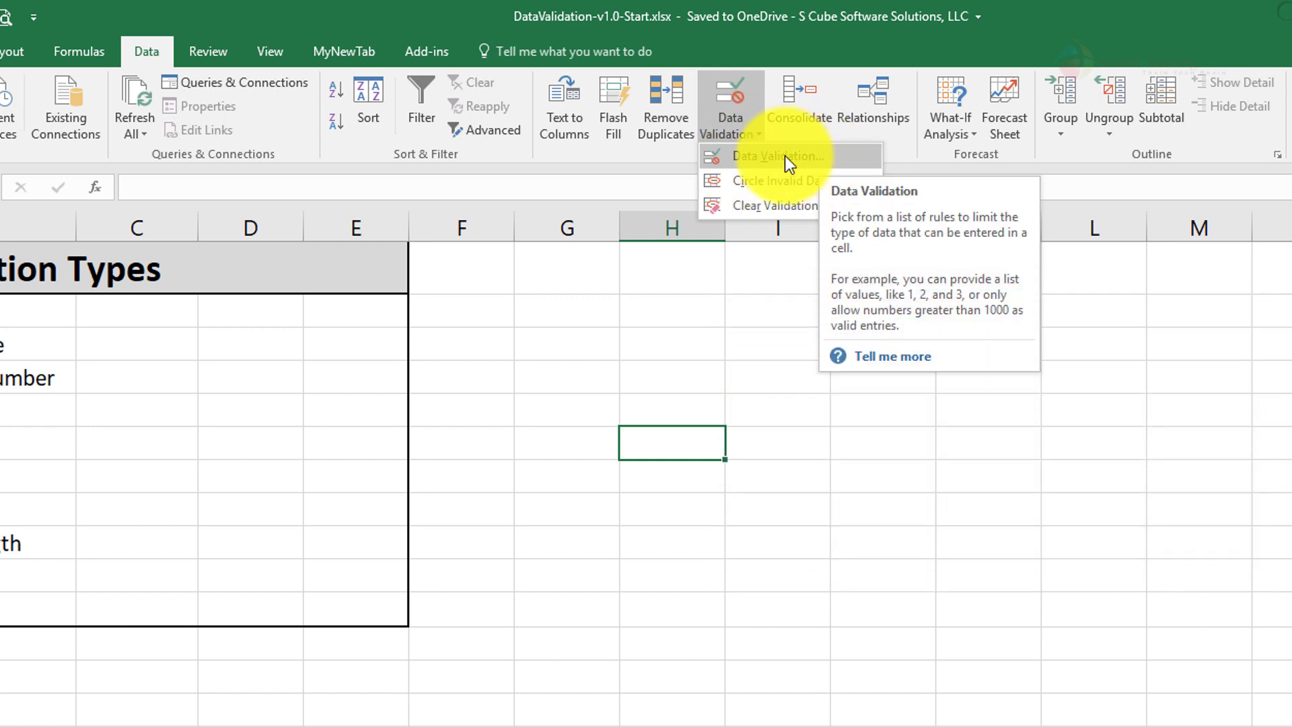
{"action": "left_click", "coordinate": [785, 157]}
{"action": "left_click_drag", "start_coordinate": [821, 503], "coordinate": [642, 345]}
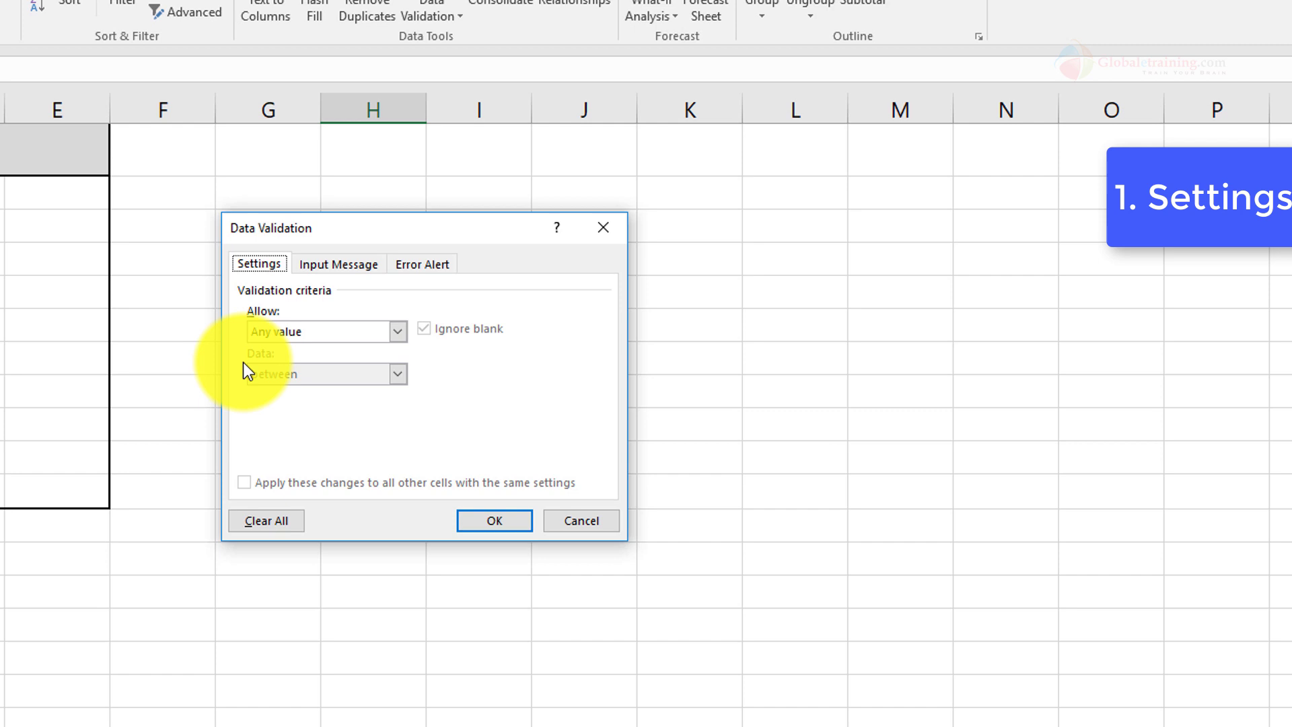
{"action": "left_click", "coordinate": [396, 331]}
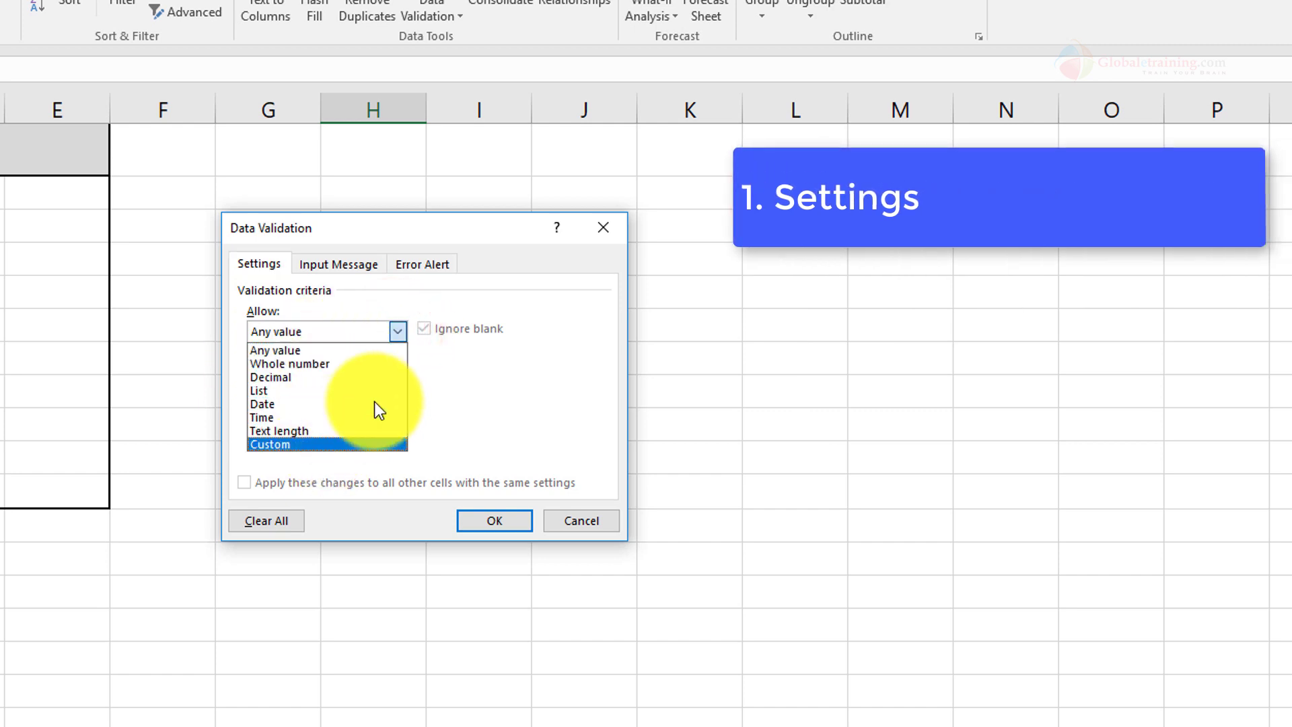
{"action": "left_click", "coordinate": [479, 369]}
{"action": "left_click", "coordinate": [400, 331]}
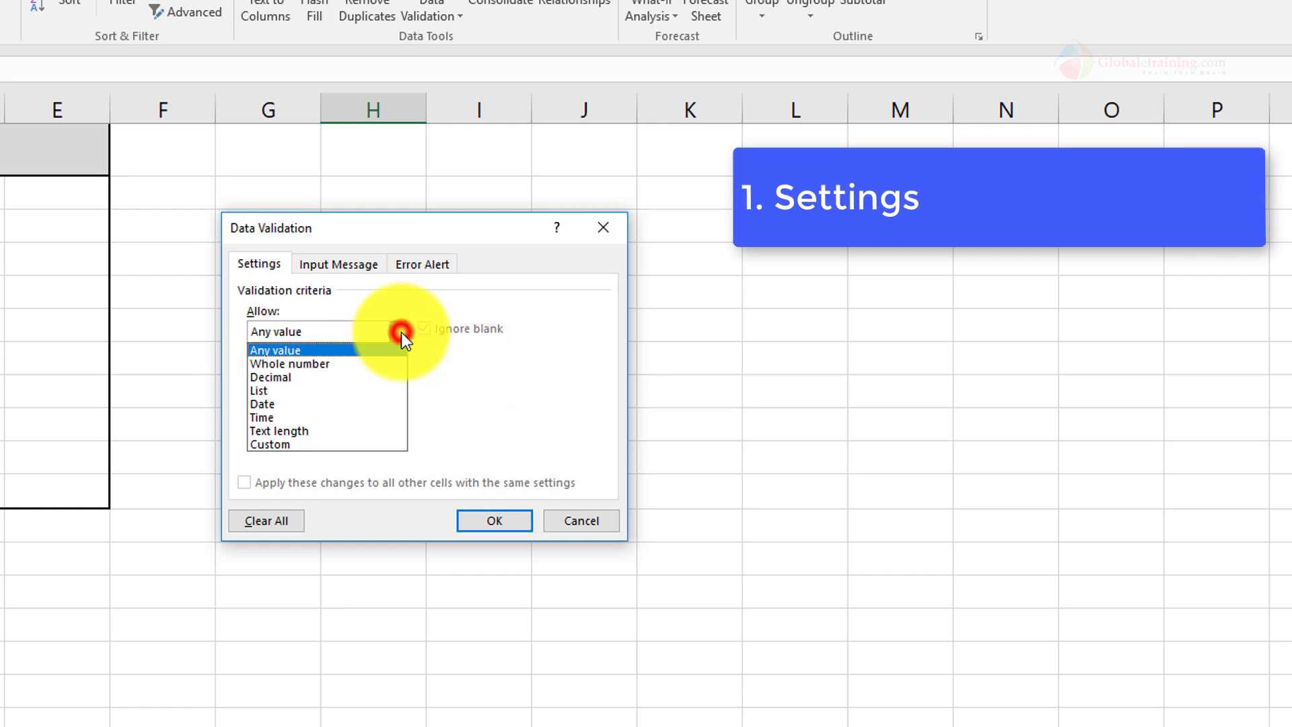
{"action": "left_click", "coordinate": [499, 369]}
{"action": "left_click", "coordinate": [341, 264]}
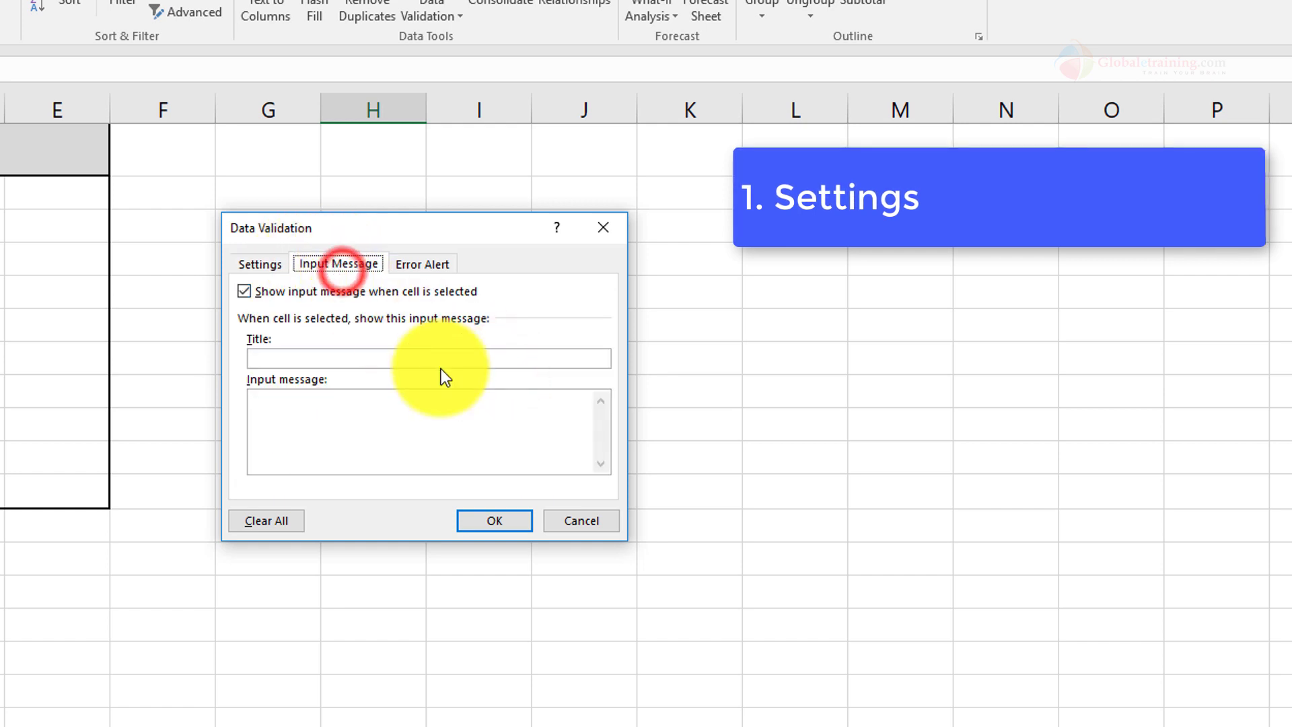
{"action": "left_click", "coordinate": [431, 264]}
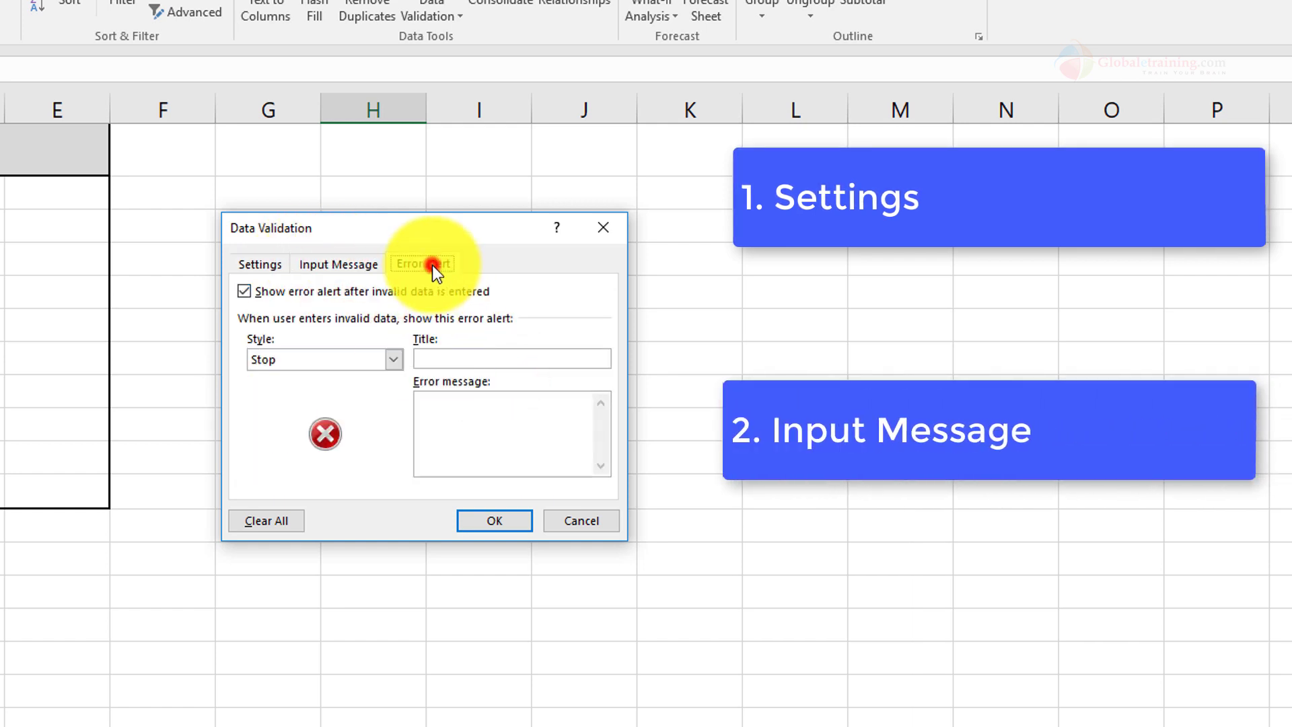
{"action": "left_click", "coordinate": [345, 265]}
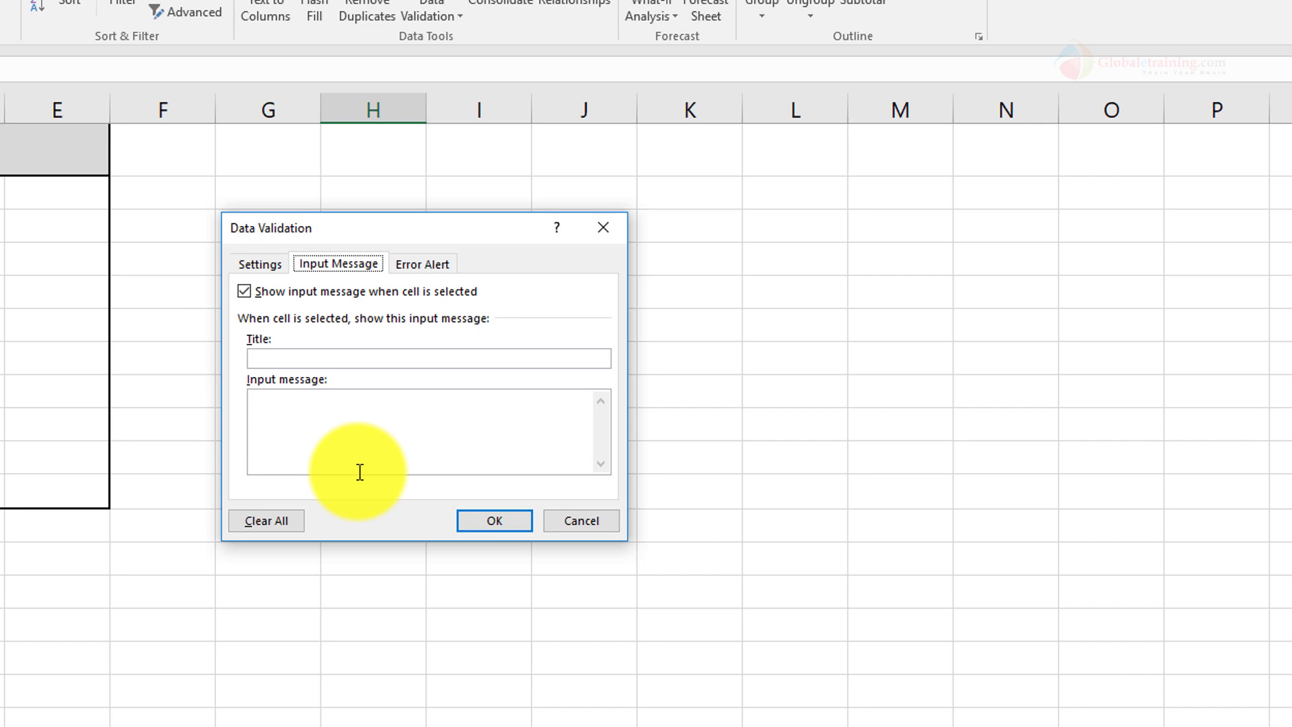
{"action": "left_click", "coordinate": [413, 262]}
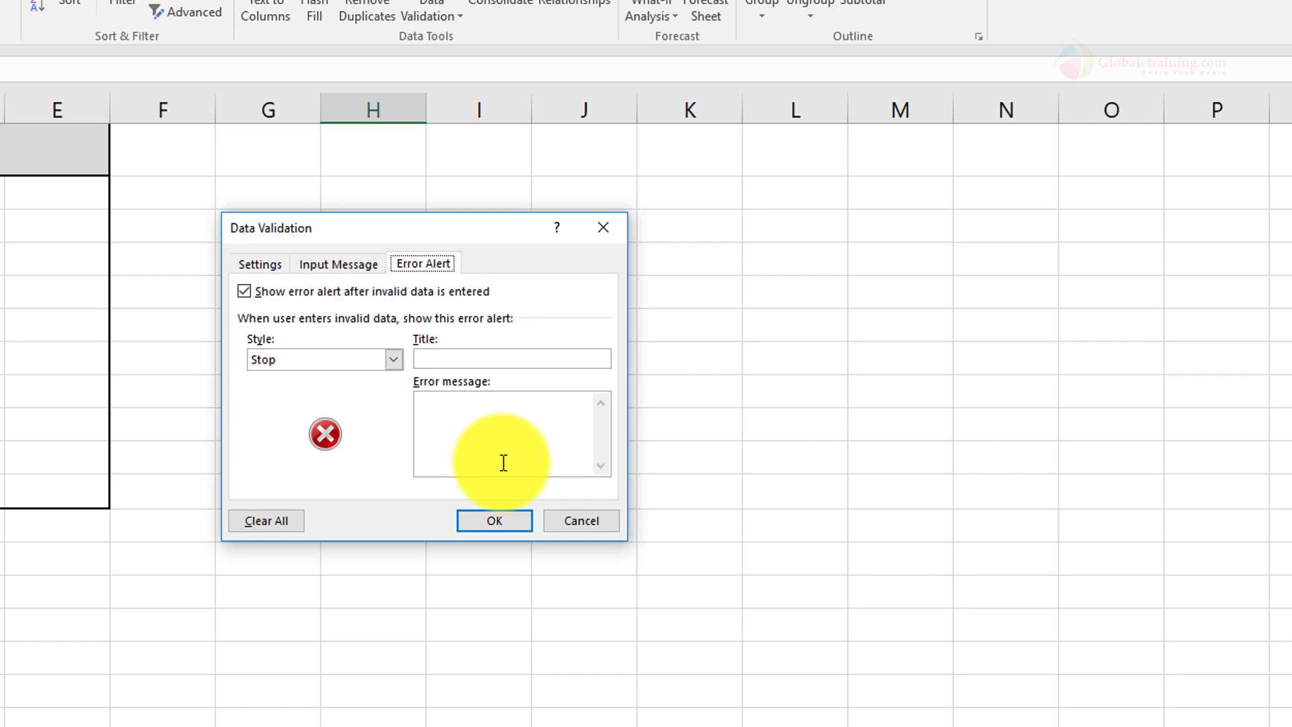
{"action": "left_click", "coordinate": [260, 264]}
{"action": "left_click", "coordinate": [398, 332]}
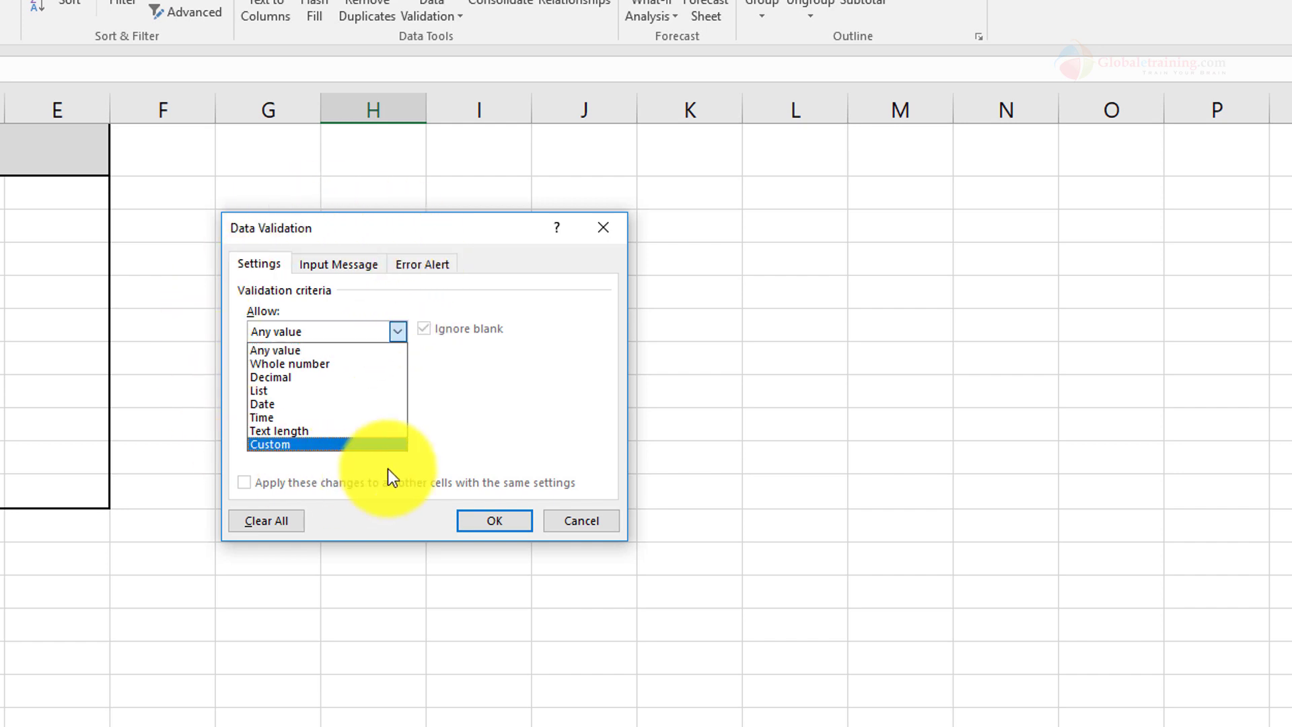
{"action": "left_click", "coordinate": [601, 227]}
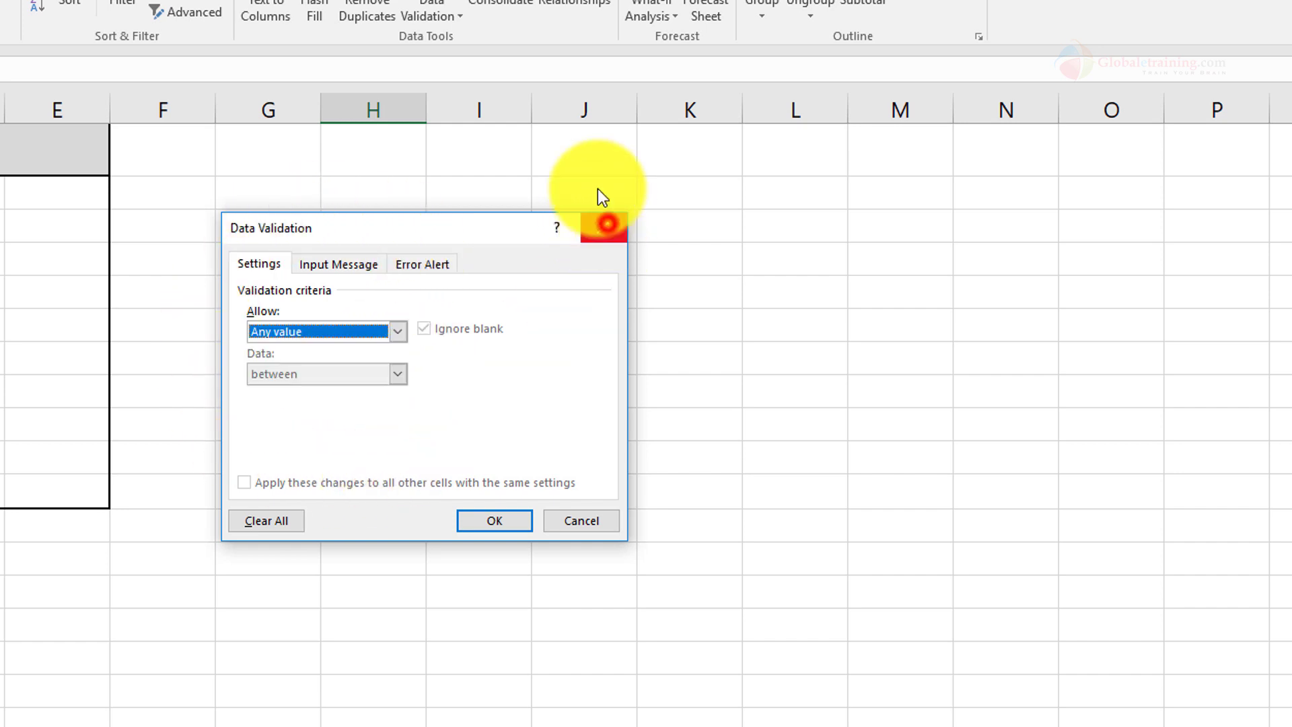
Go to the Sample Data sheet and select the number table B4:J23
{"action": "left_click", "coordinate": [448, 17]}
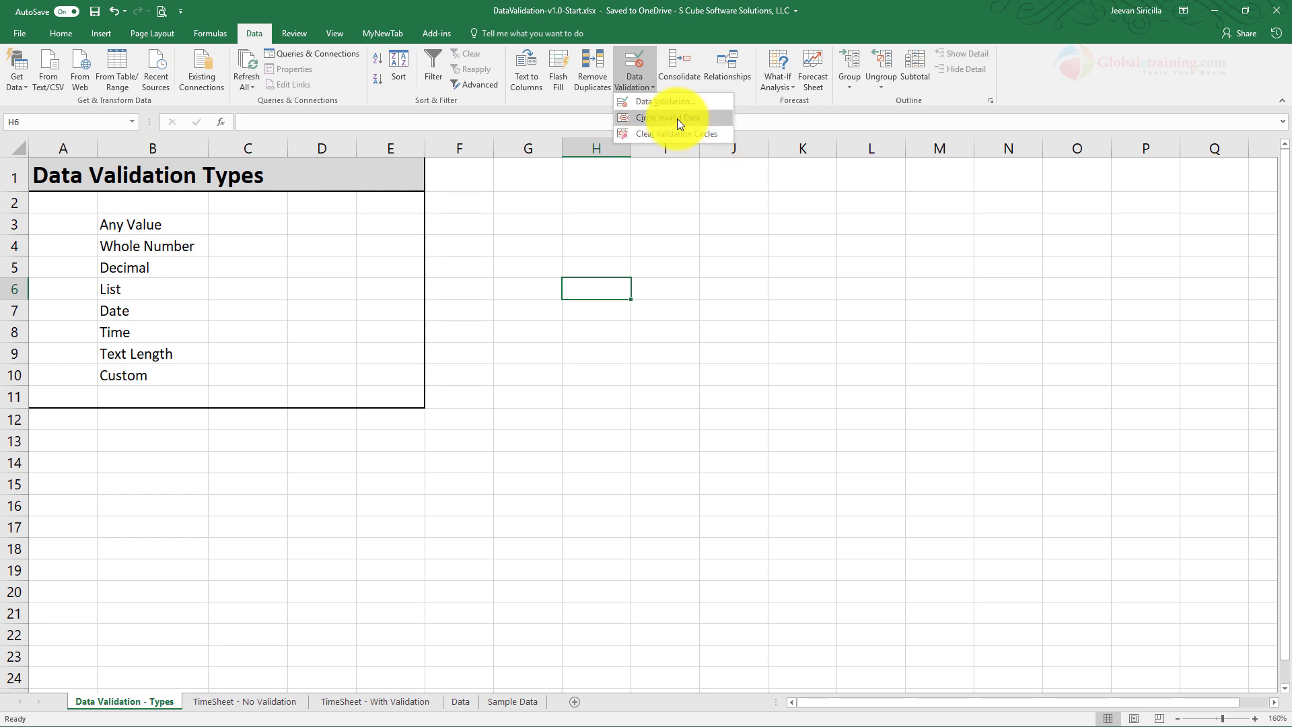
{"action": "left_click", "coordinate": [630, 474]}
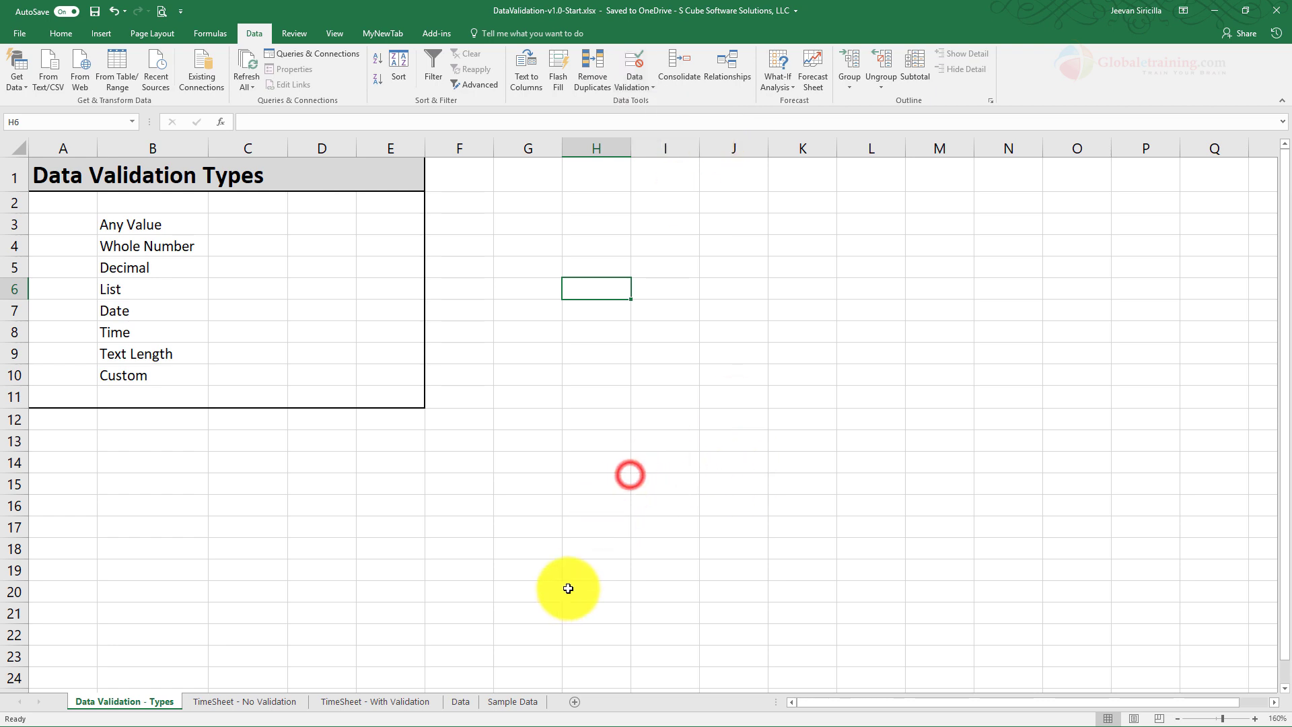
{"action": "left_click", "coordinate": [501, 704]}
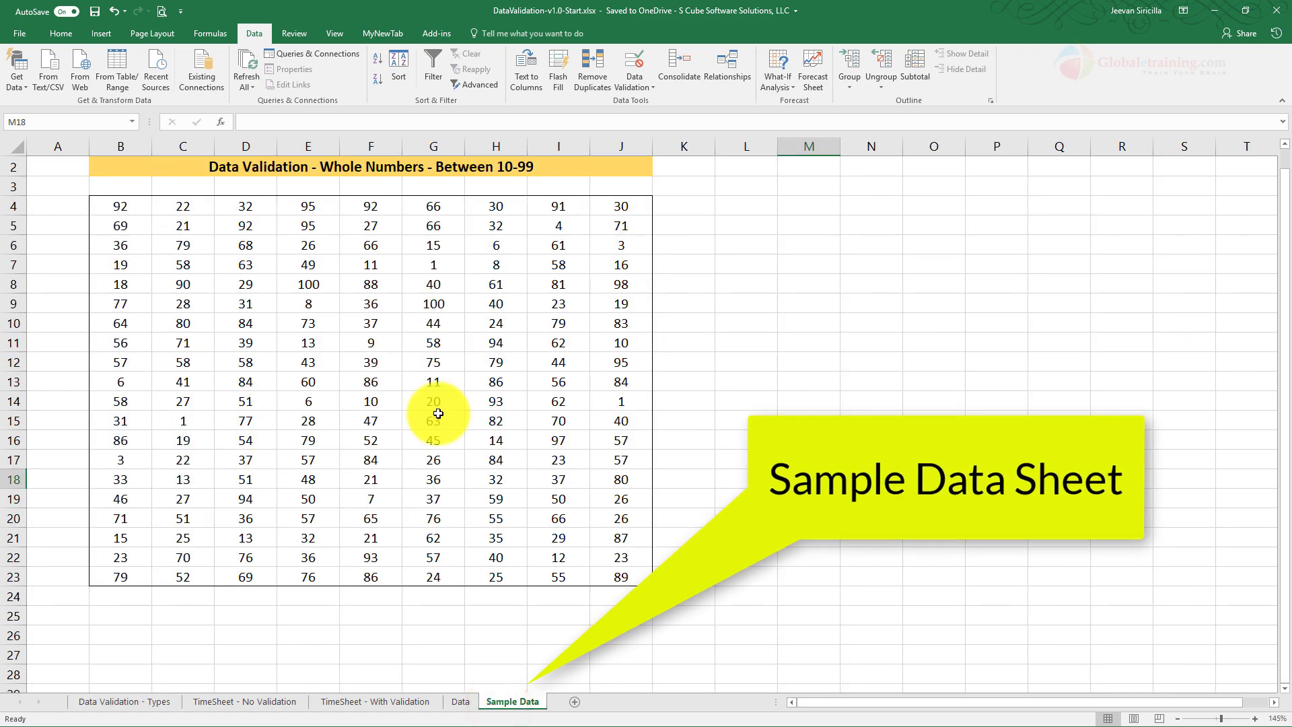
{"action": "left_click", "coordinate": [108, 204]}
{"action": "left_click_drag", "start_coordinate": [108, 204], "coordinate": [629, 571]}
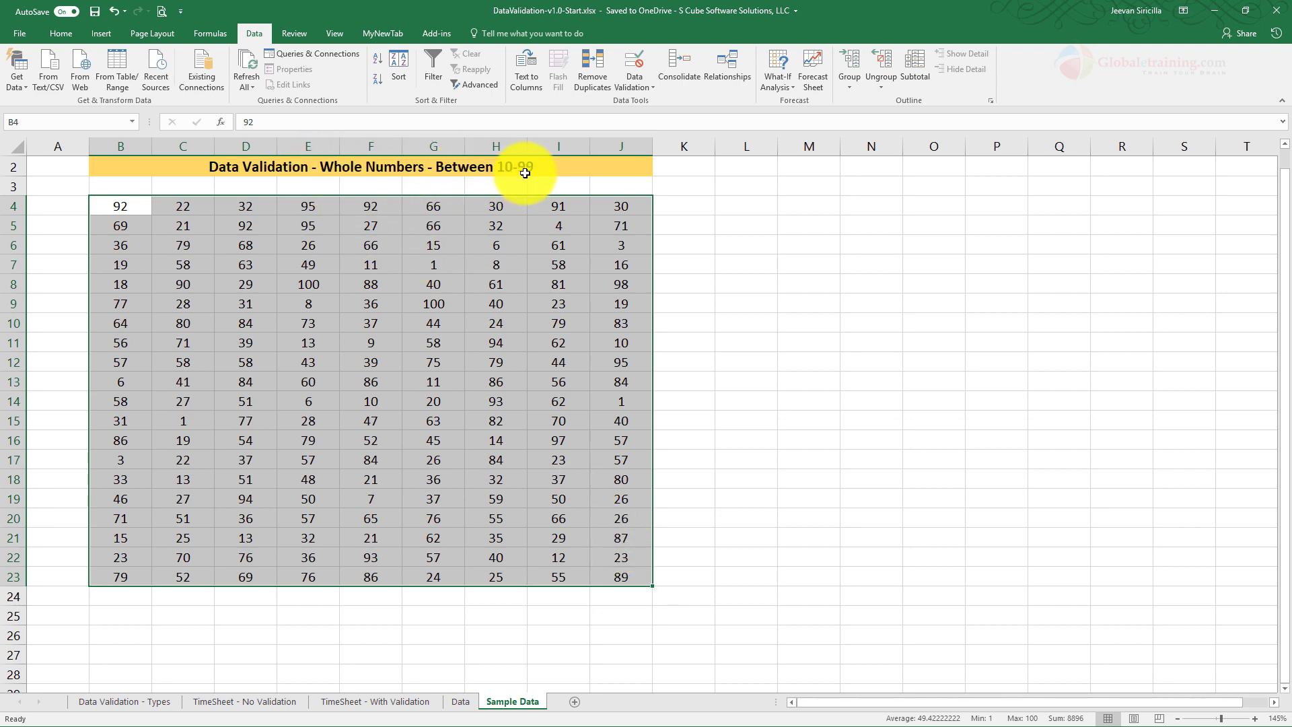
{"action": "left_click", "coordinate": [640, 92]}
{"action": "left_click", "coordinate": [650, 99]}
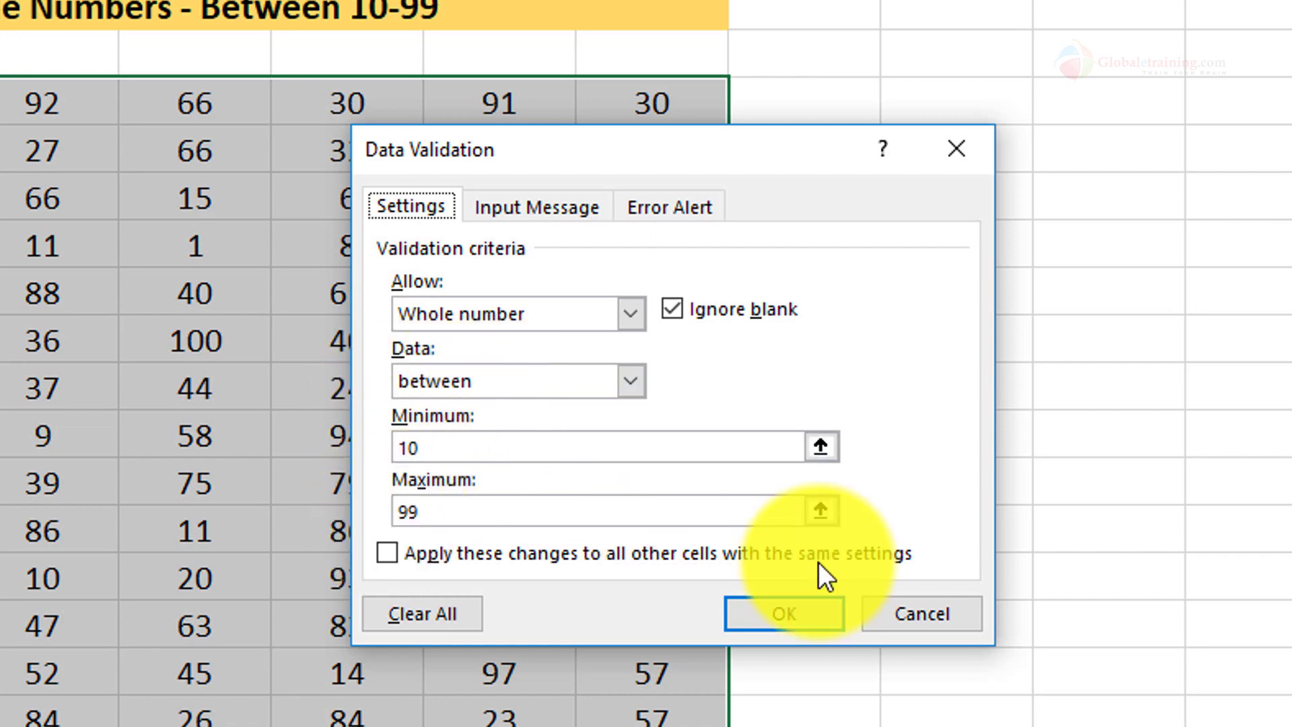
{"action": "left_click", "coordinate": [917, 613]}
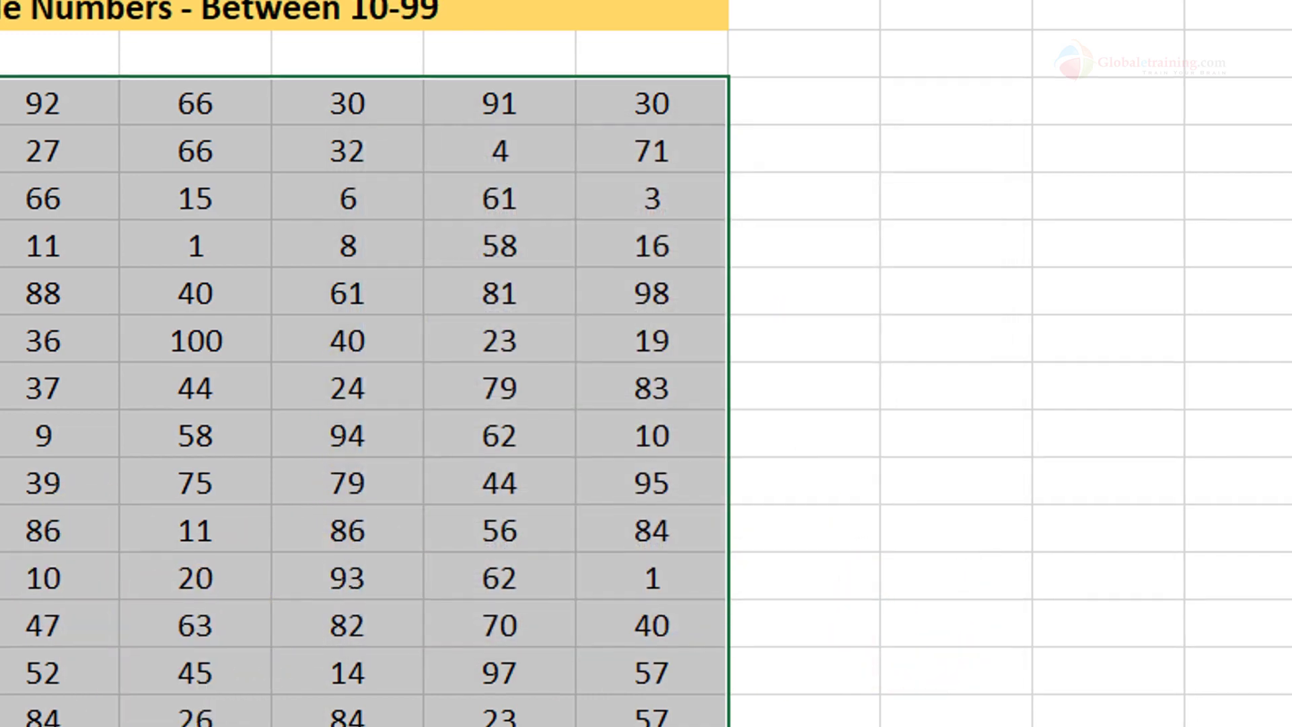
{"action": "left_click", "coordinate": [34, 312]}
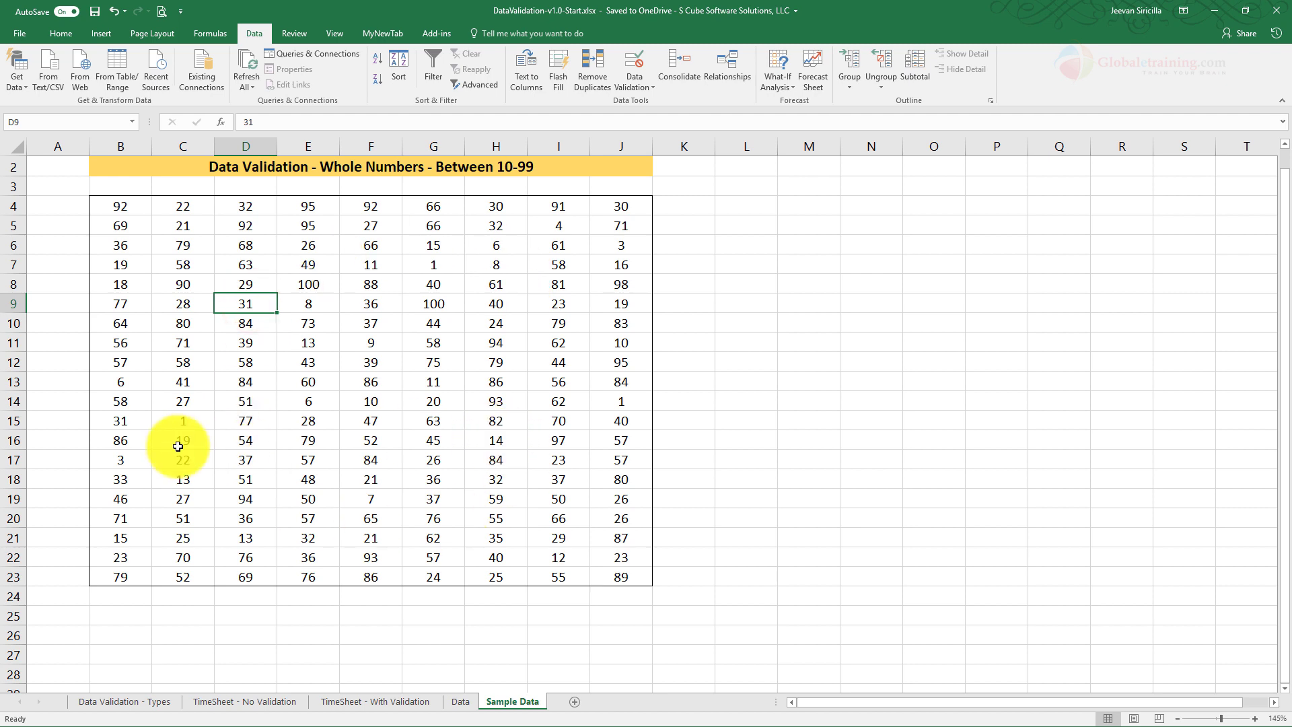
{"action": "left_click", "coordinate": [182, 419]}
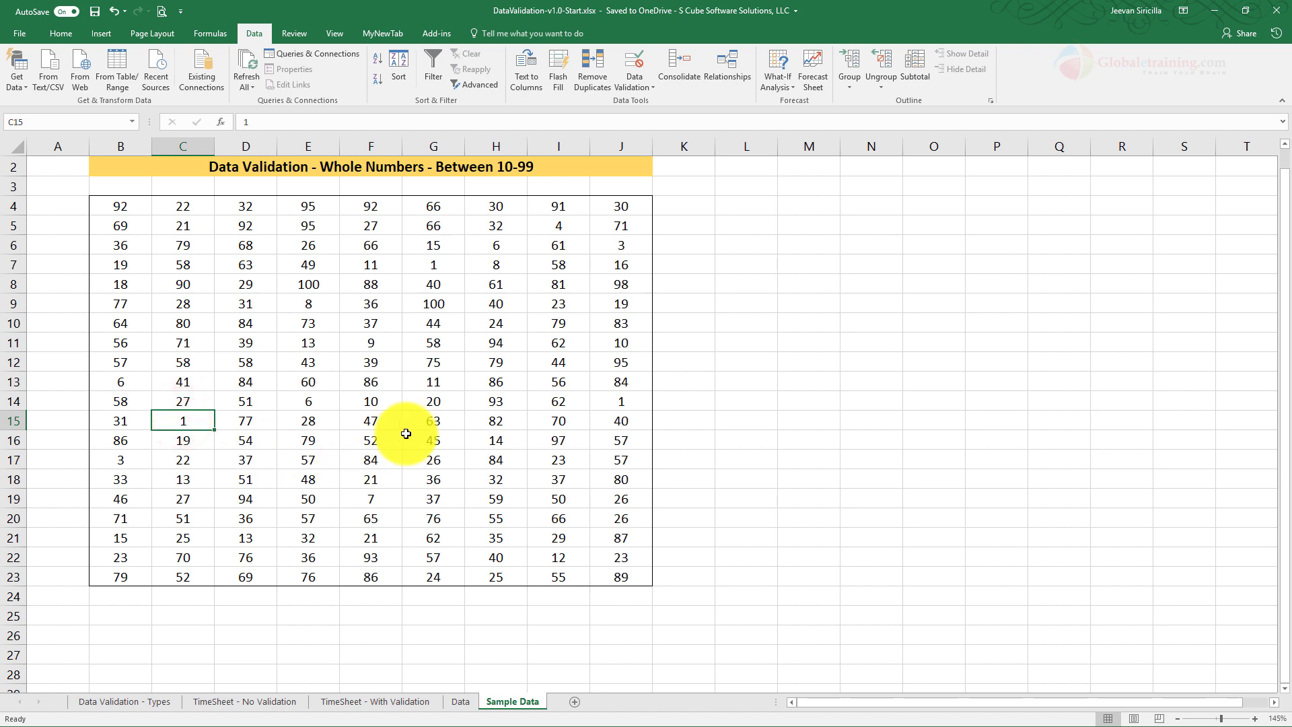
{"action": "left_click", "coordinate": [652, 88]}
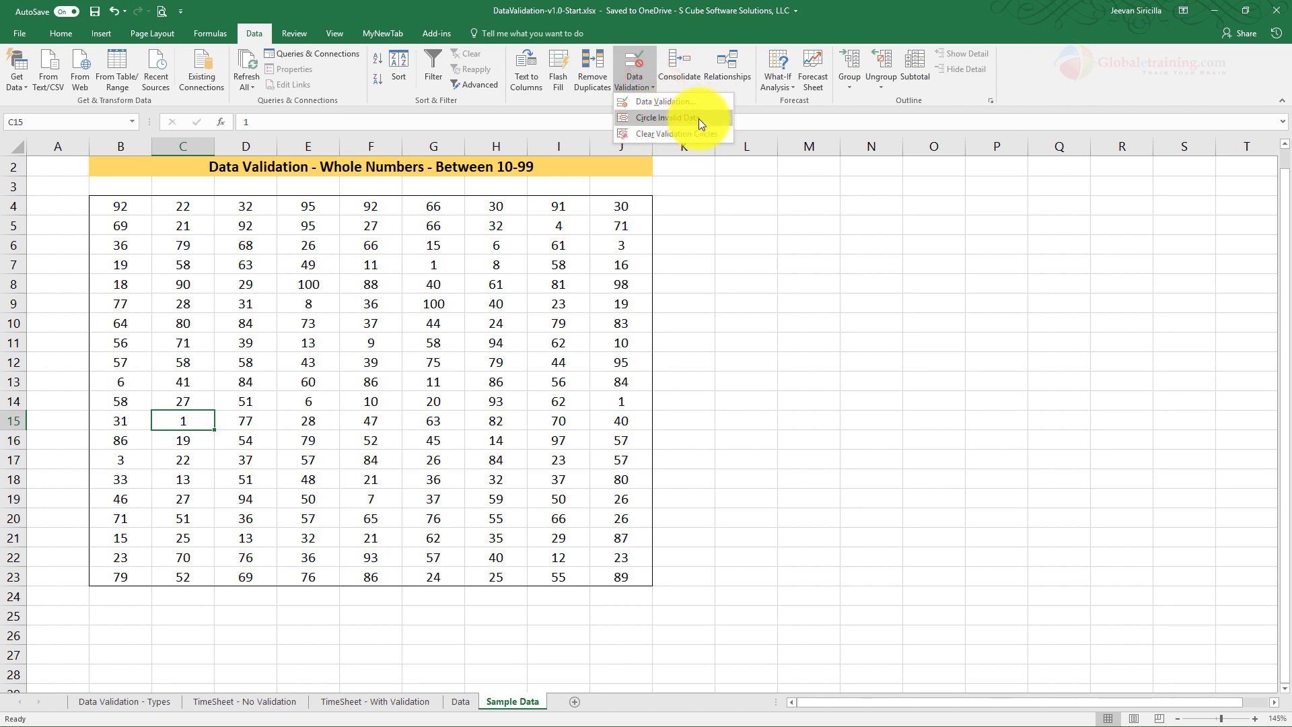
{"action": "left_click", "coordinate": [699, 119]}
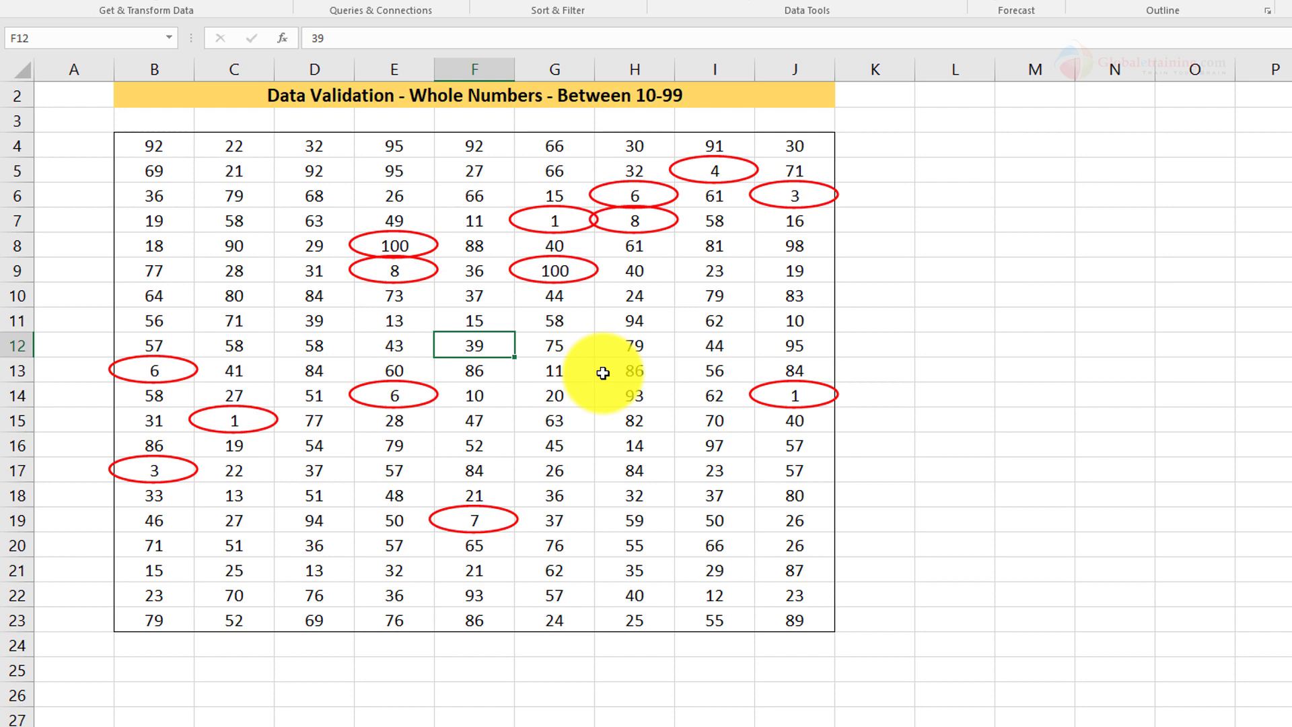
{"action": "left_click", "coordinate": [581, 272]}
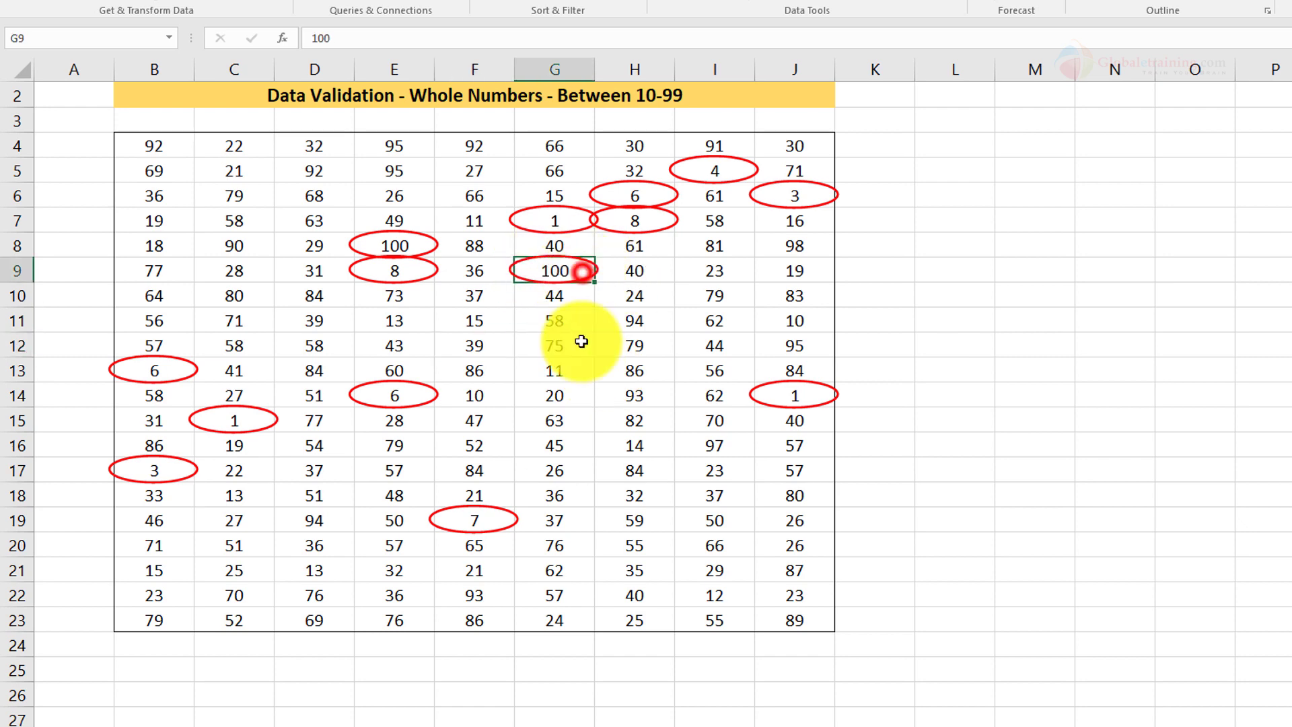
{"action": "left_click", "coordinate": [397, 397]}
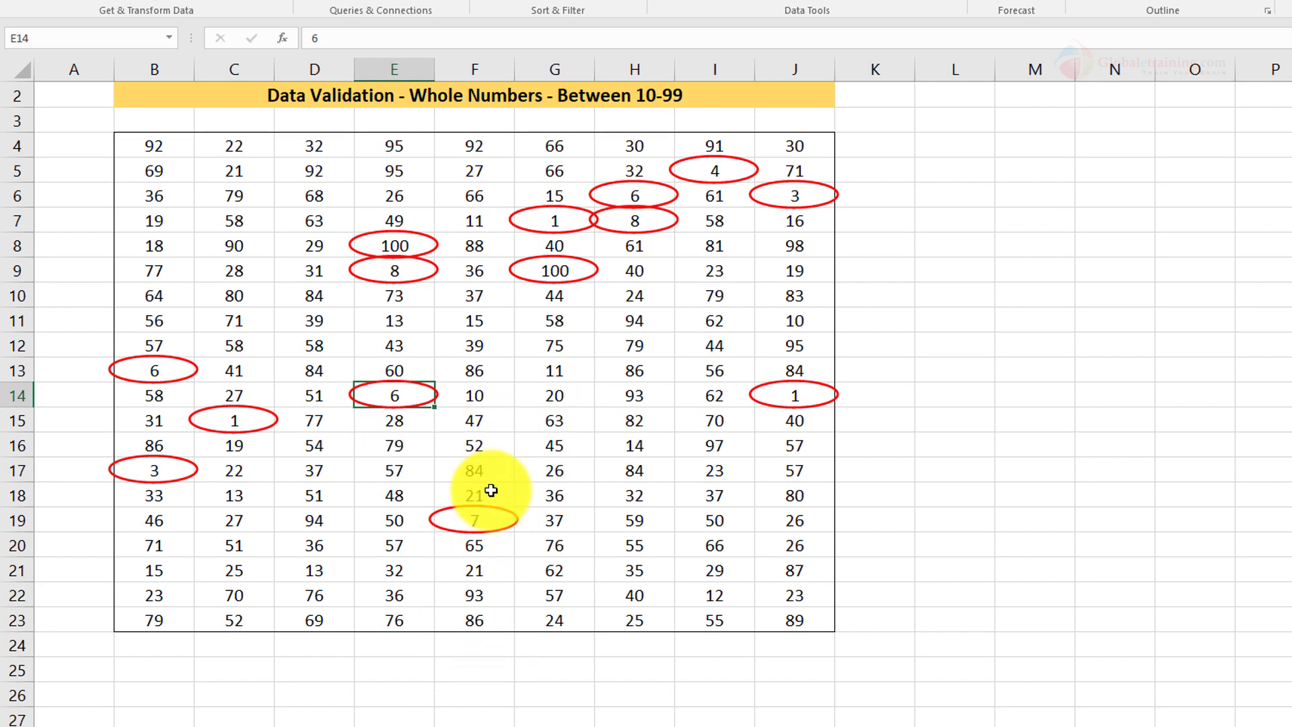
{"action": "left_click", "coordinate": [488, 448]}
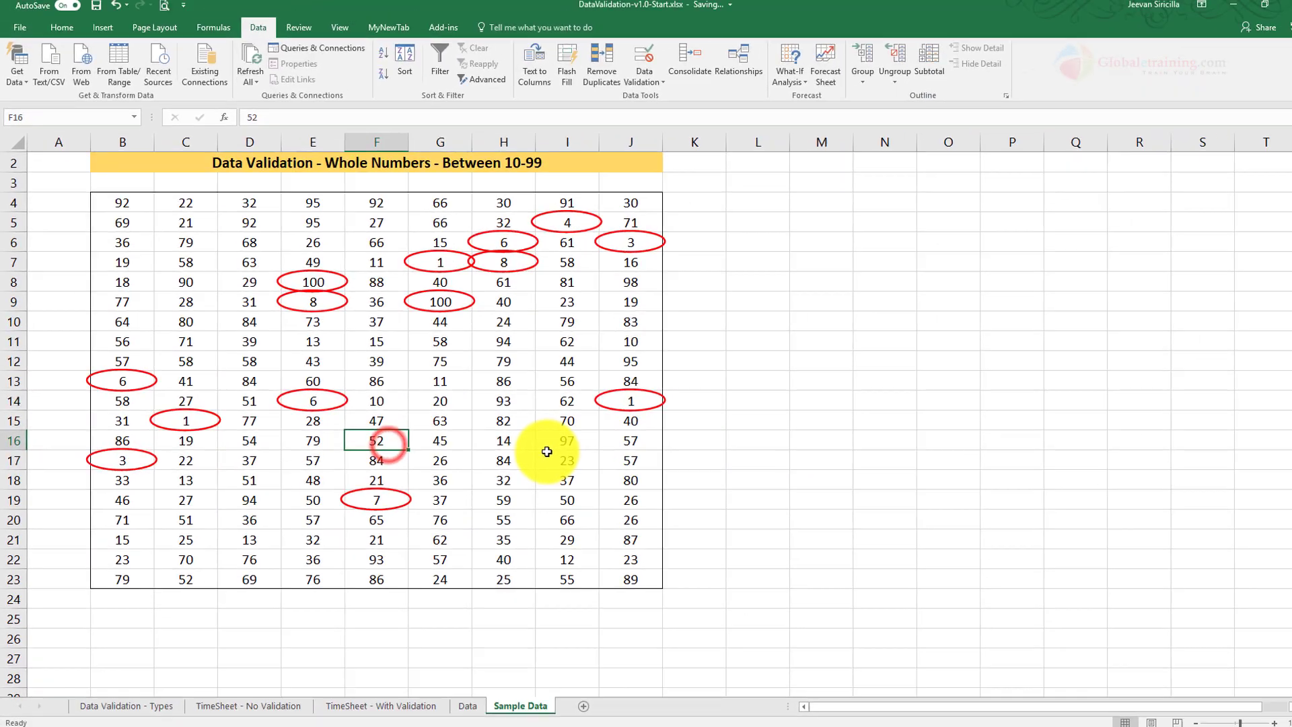
{"action": "type", "text": "6"}
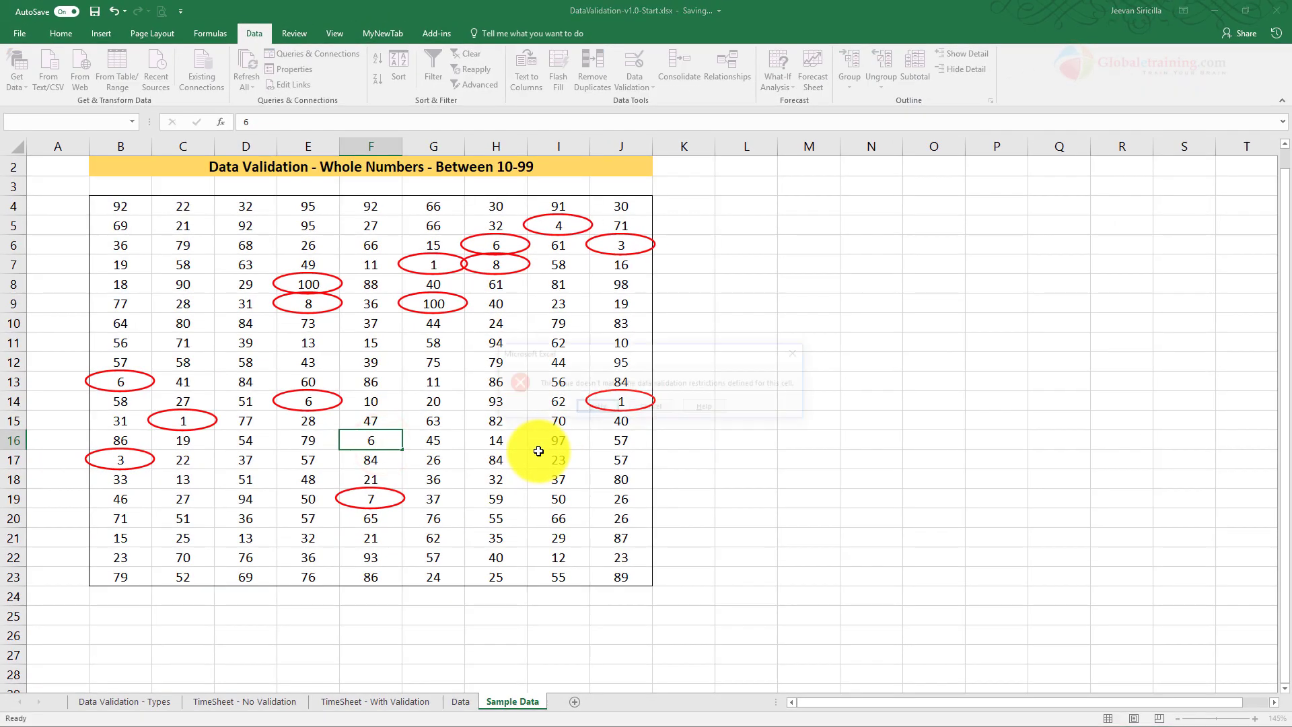
{"action": "key", "text": "Return"}
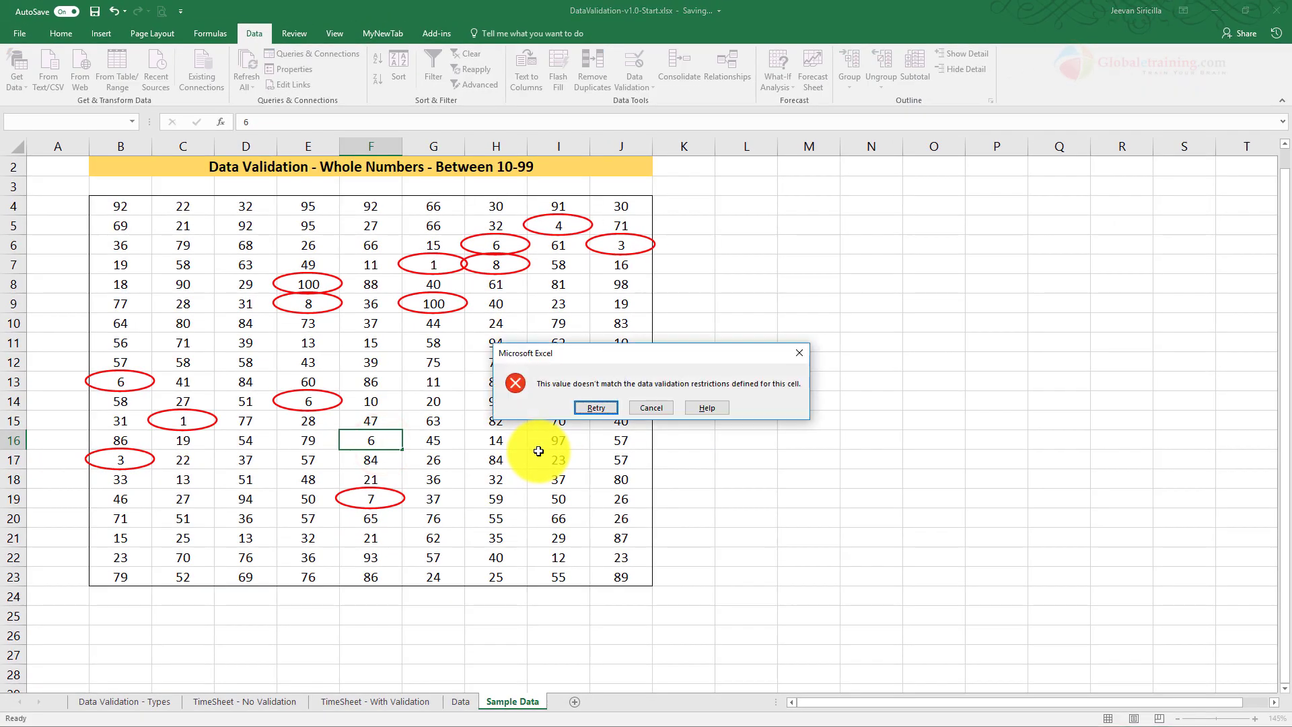
{"action": "left_click", "coordinate": [647, 408]}
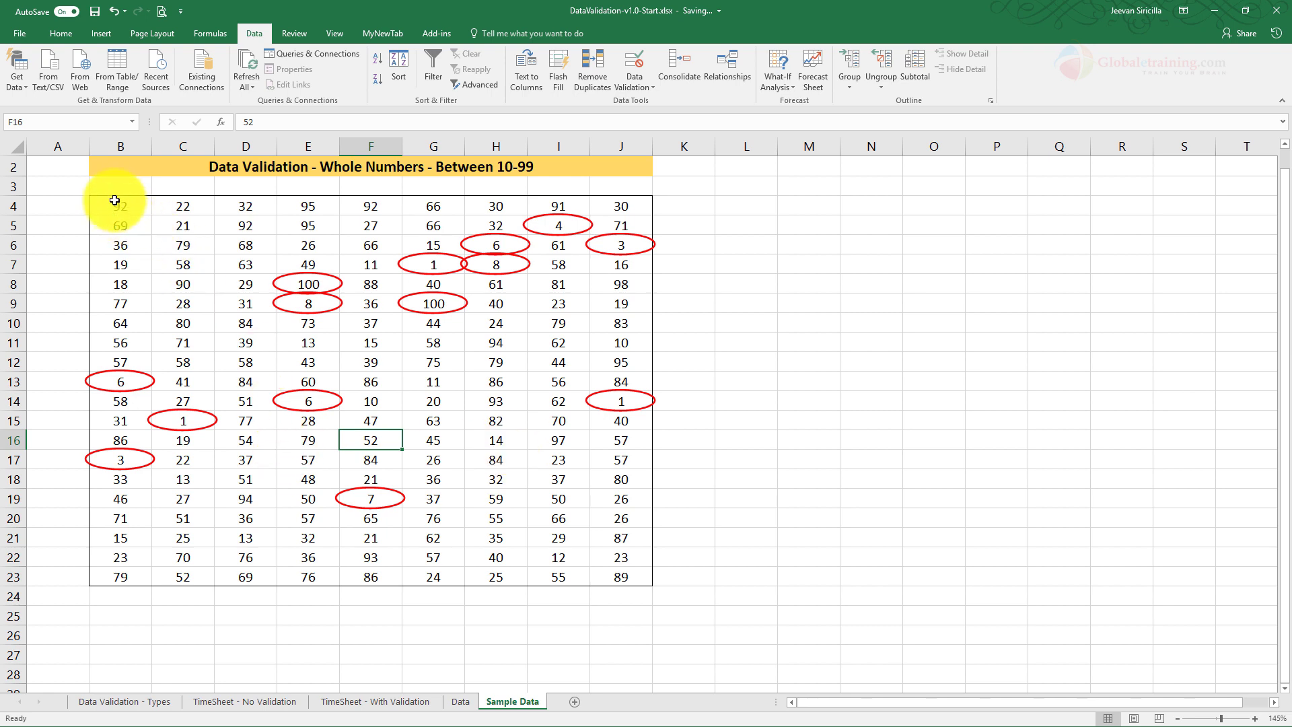
Select B4:J23 and clear the red validation circles
{"action": "left_click_drag", "start_coordinate": [115, 201], "coordinate": [618, 578]}
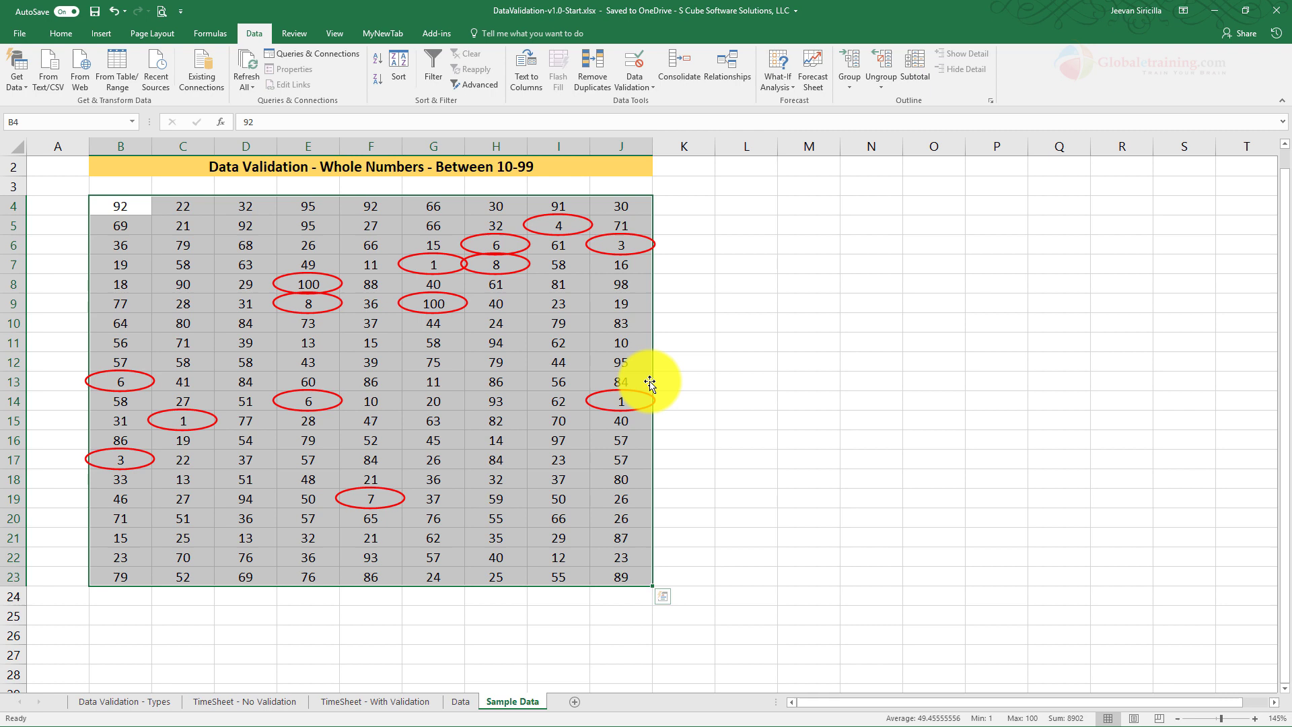
{"action": "left_click", "coordinate": [651, 83]}
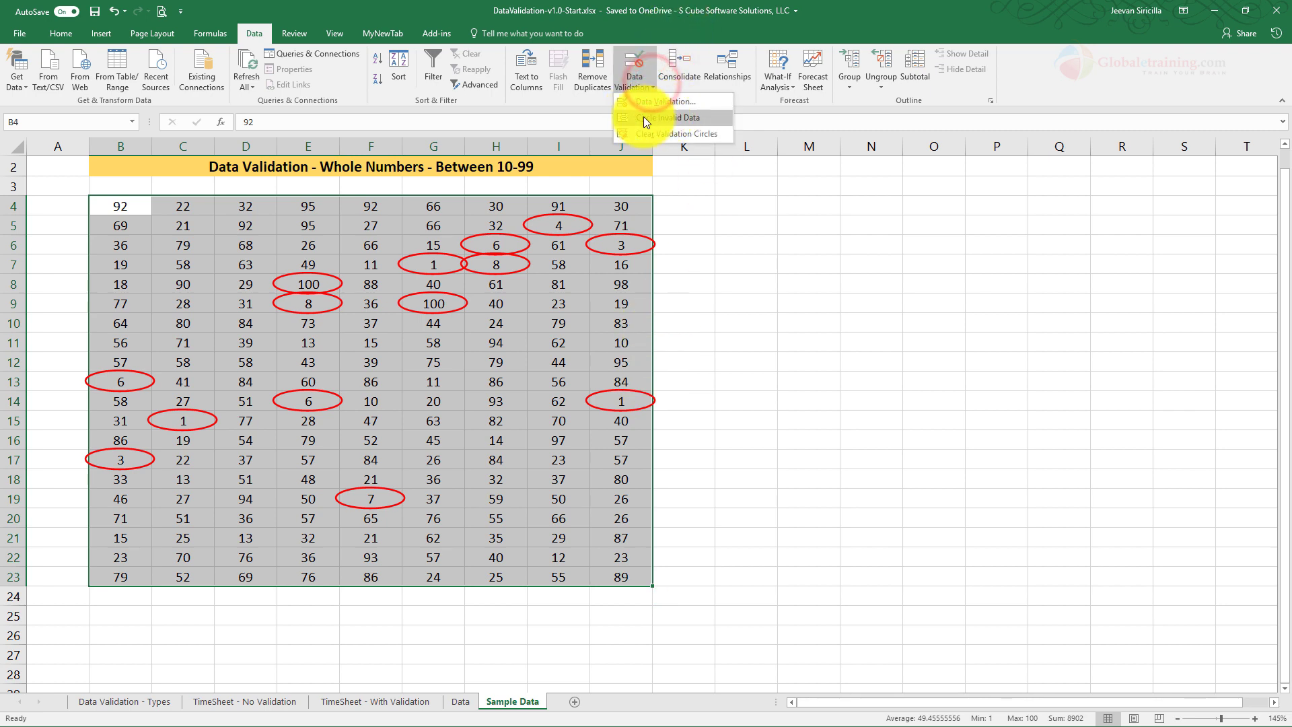
{"action": "left_click", "coordinate": [707, 193]}
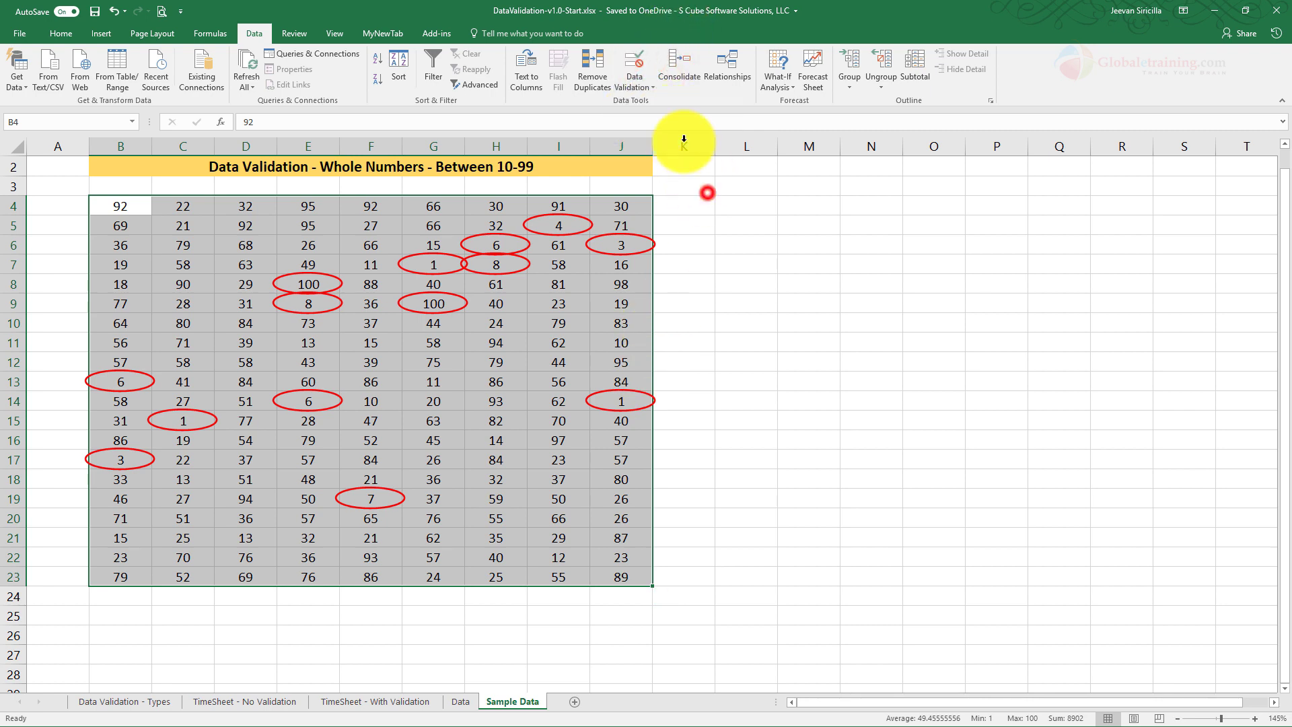
{"action": "left_click", "coordinate": [651, 84]}
{"action": "left_click", "coordinate": [681, 134]}
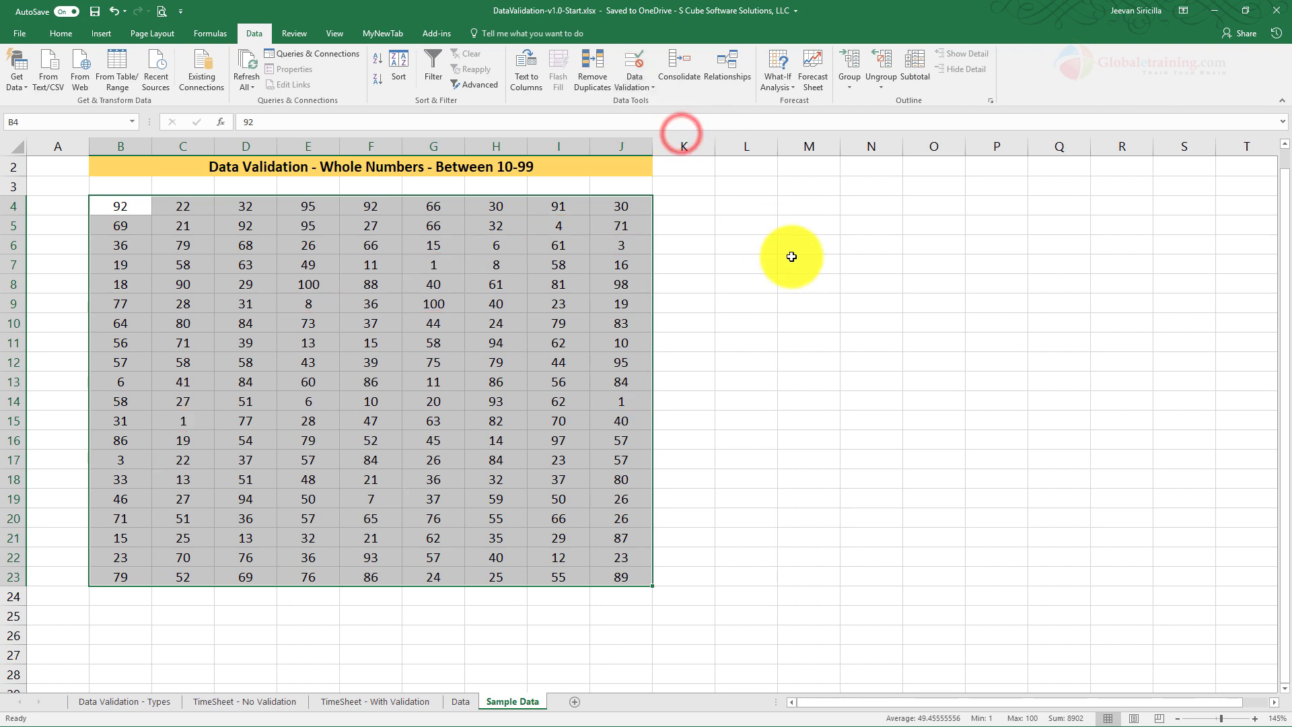
Circle the invalid entries in red again with Circle Invalid Data
{"action": "left_click", "coordinate": [640, 79]}
{"action": "left_click", "coordinate": [640, 123]}
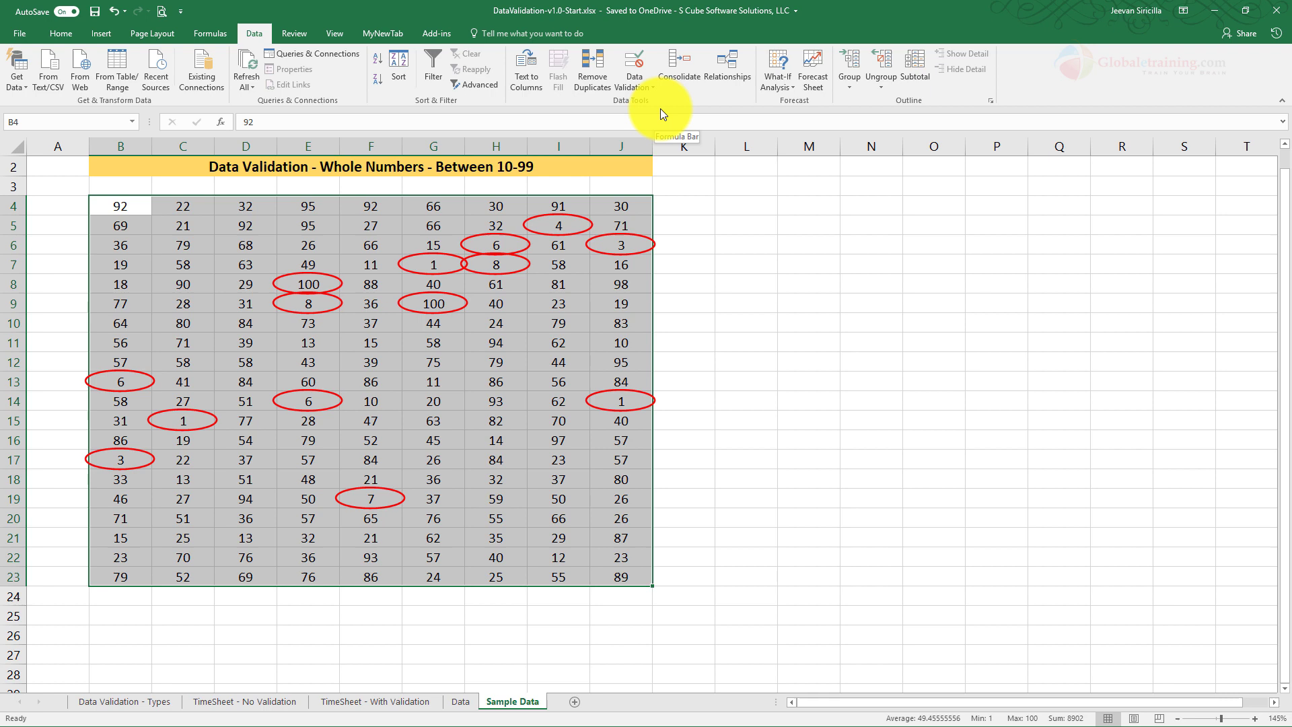
{"action": "left_click", "coordinate": [637, 75]}
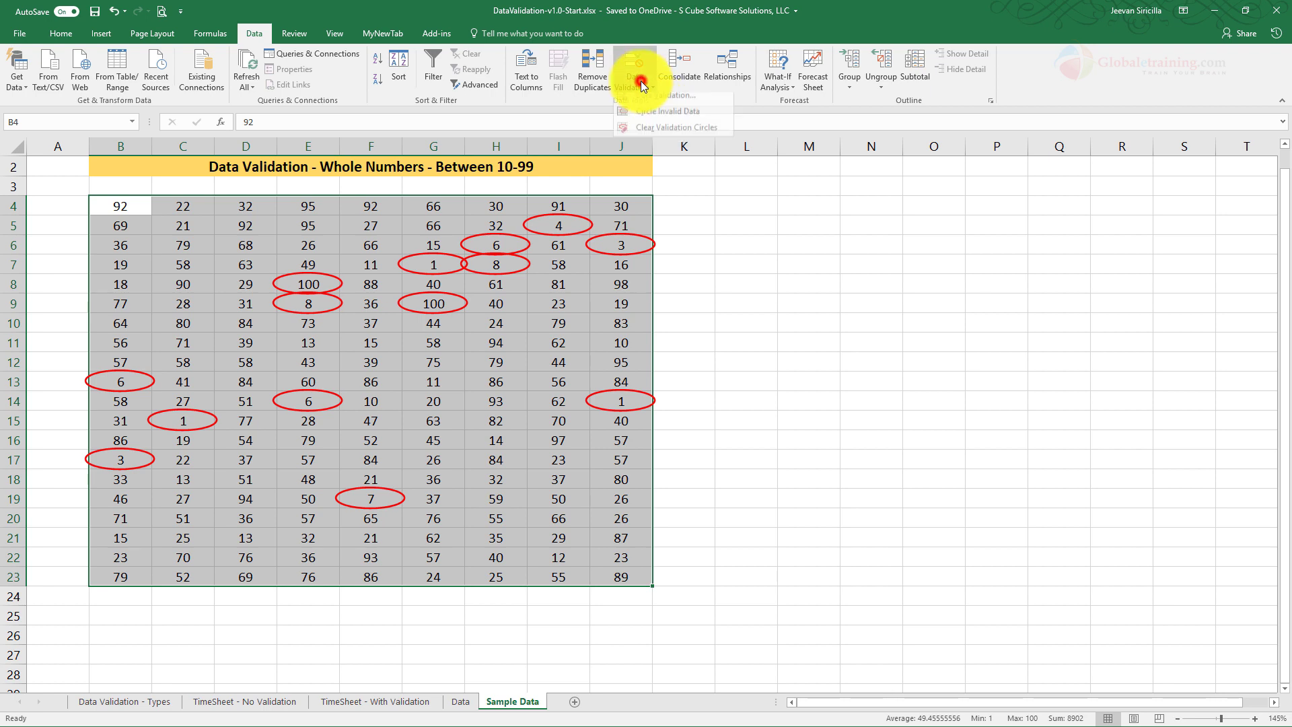
Clear the validation circles and open the Data Validation dialog for the selected range
{"action": "left_click", "coordinate": [663, 132]}
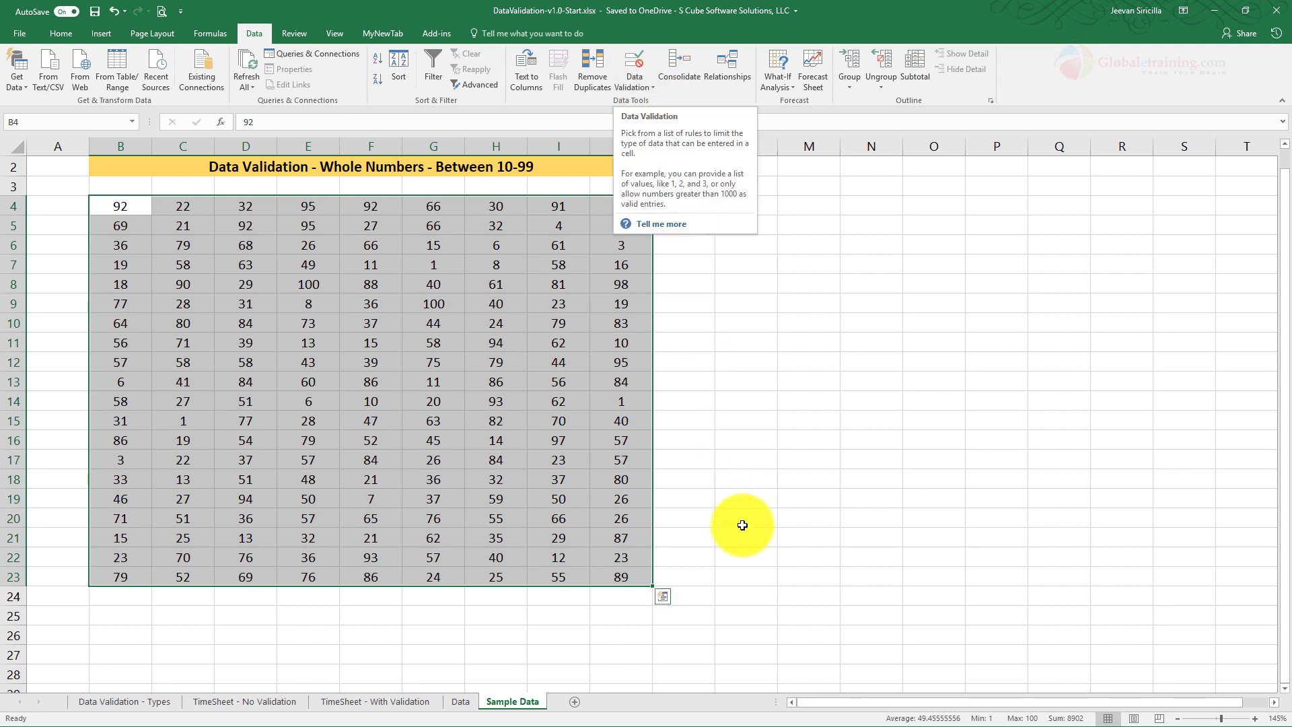
{"action": "left_click", "coordinate": [632, 82]}
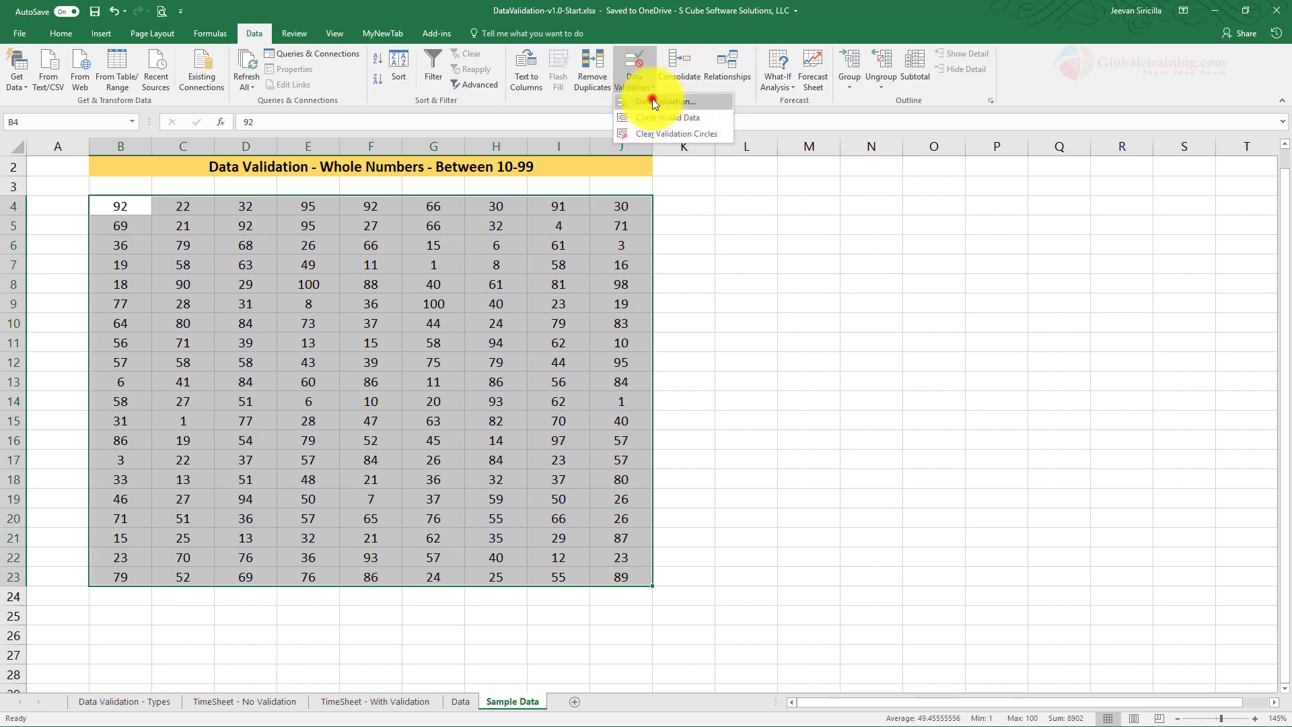
{"action": "left_click", "coordinate": [652, 100]}
Add an input message titled 'Remainder:' reading 'Enter a value between 10 and 99'
{"action": "left_click", "coordinate": [579, 248]}
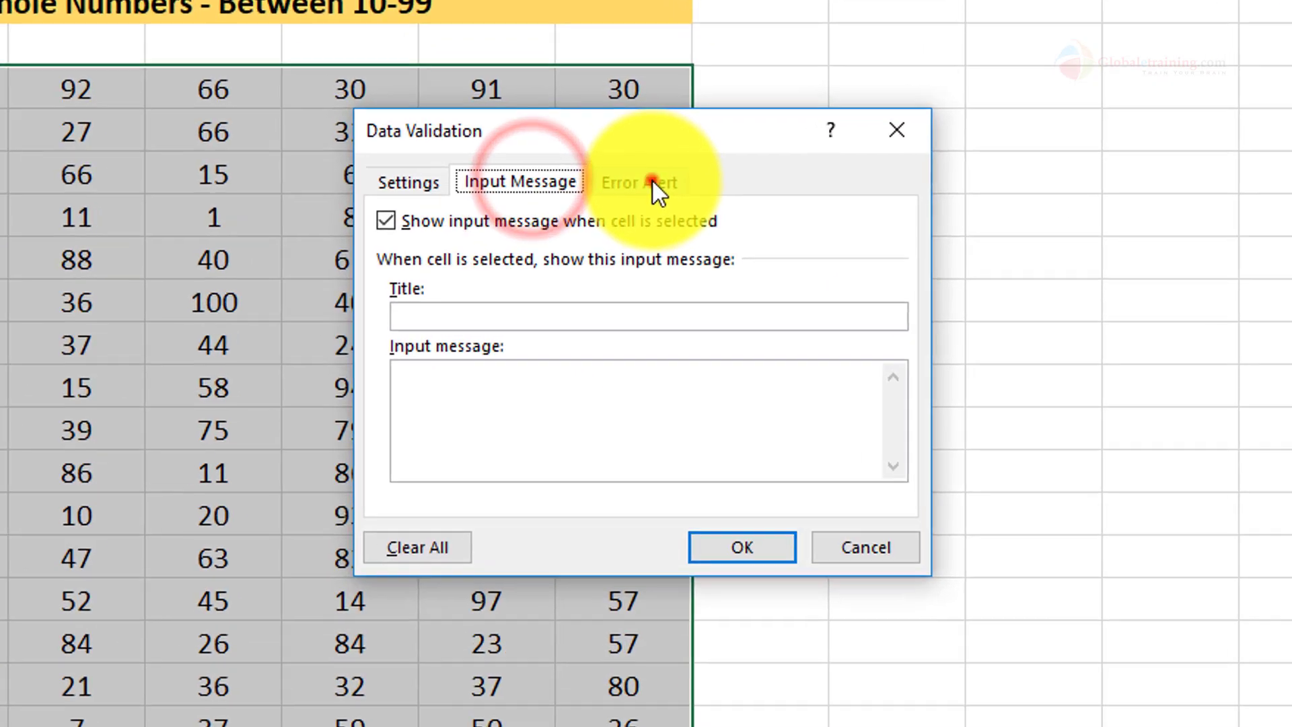
{"action": "left_click", "coordinate": [629, 238]}
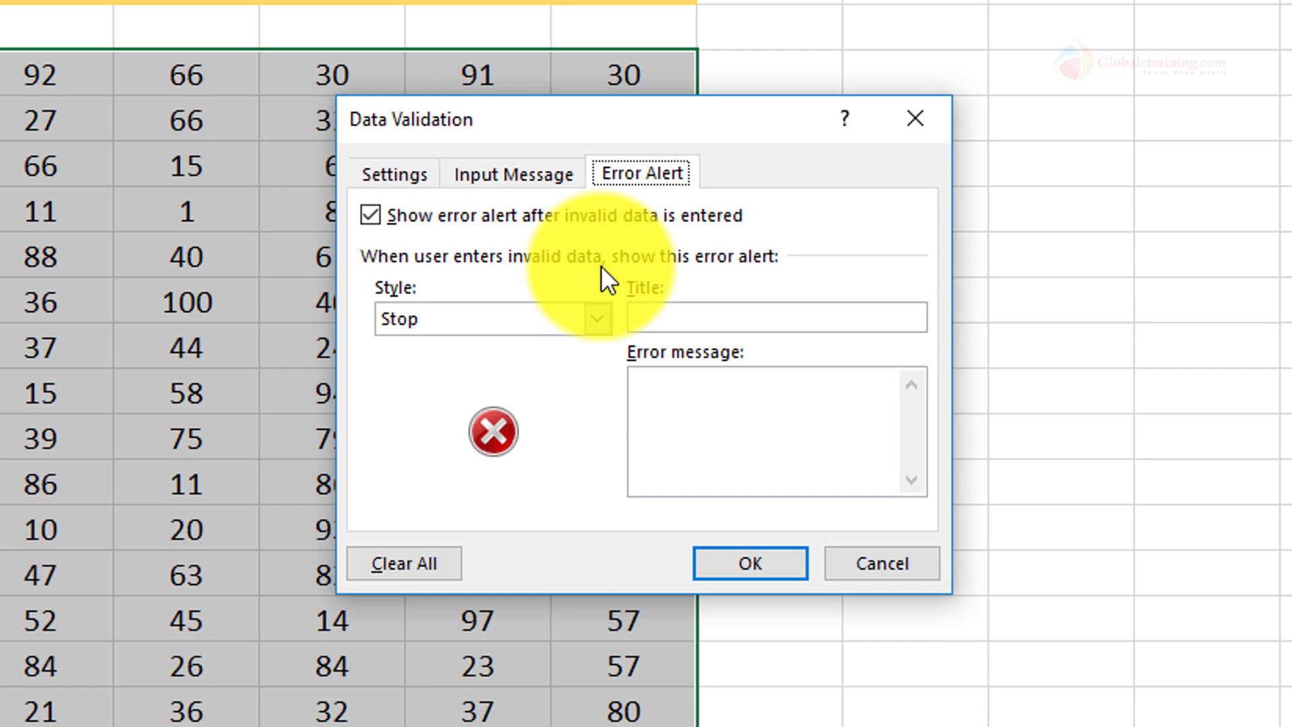
{"action": "left_click", "coordinate": [510, 175]}
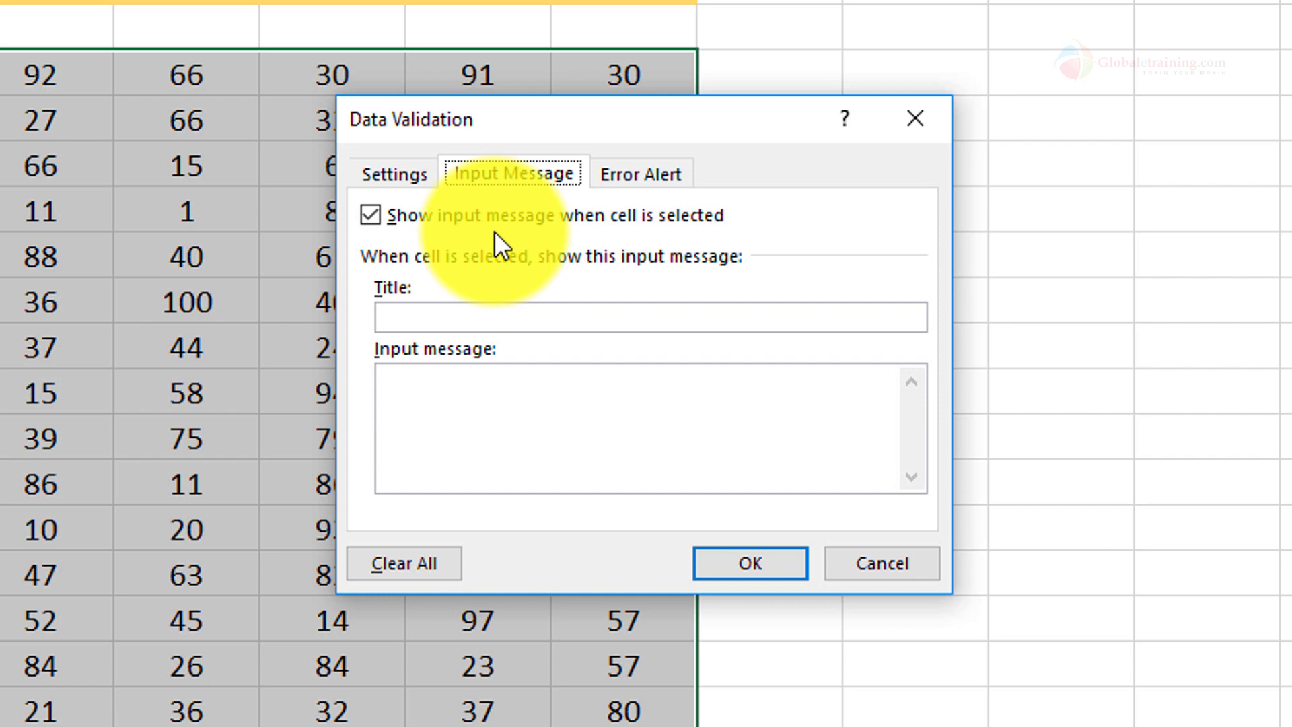
{"action": "left_click", "coordinate": [394, 175]}
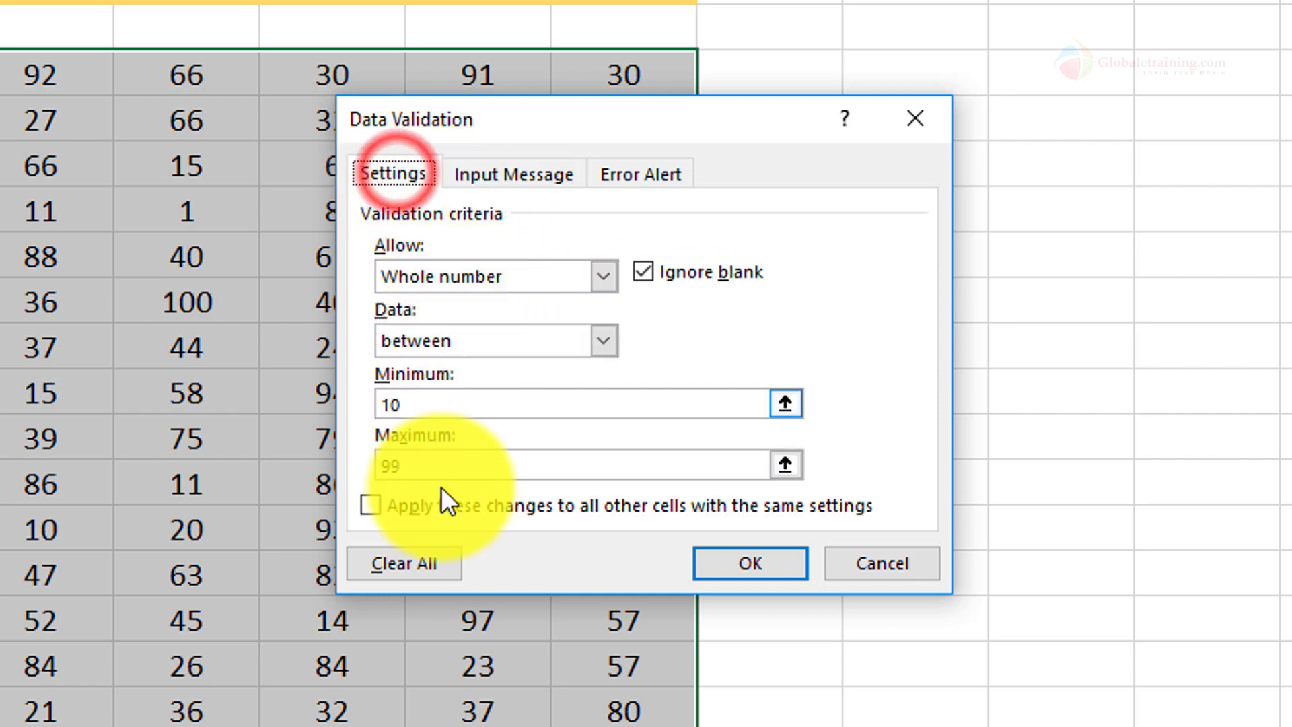
{"action": "left_click", "coordinate": [513, 176]}
{"action": "left_click", "coordinate": [439, 318]}
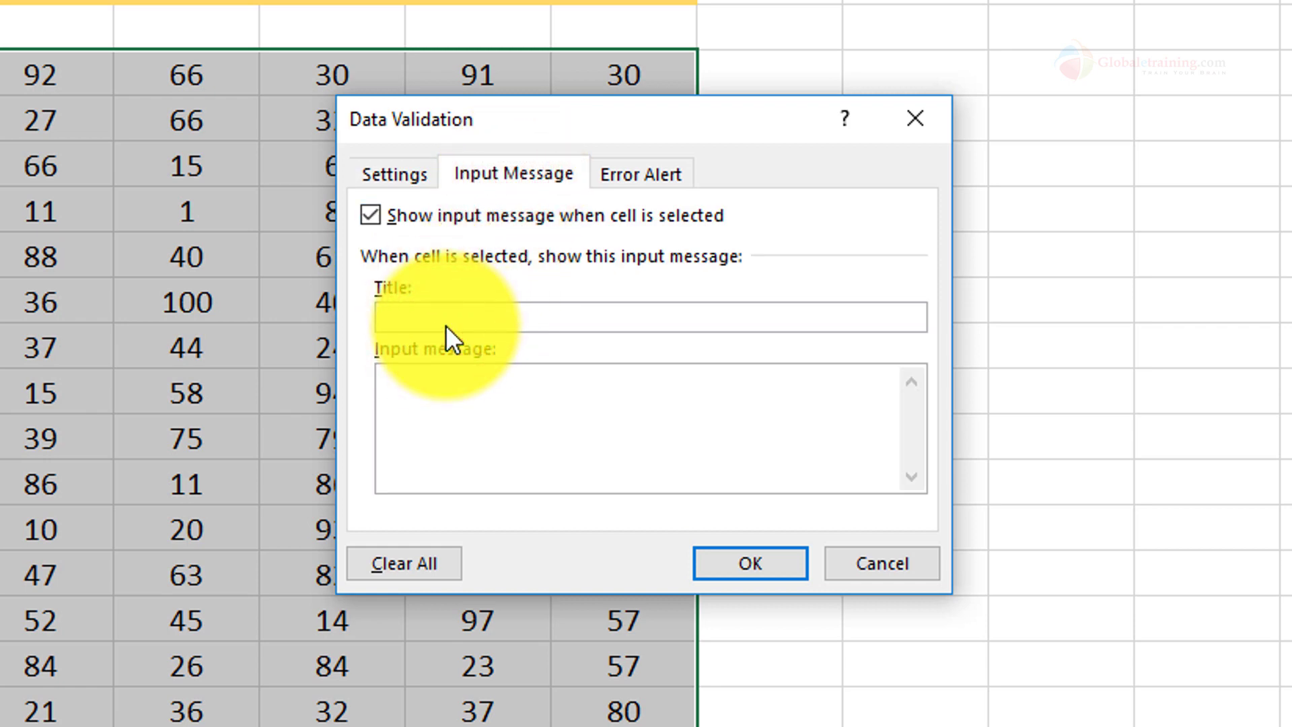
{"action": "type", "text": "Remainder:"}
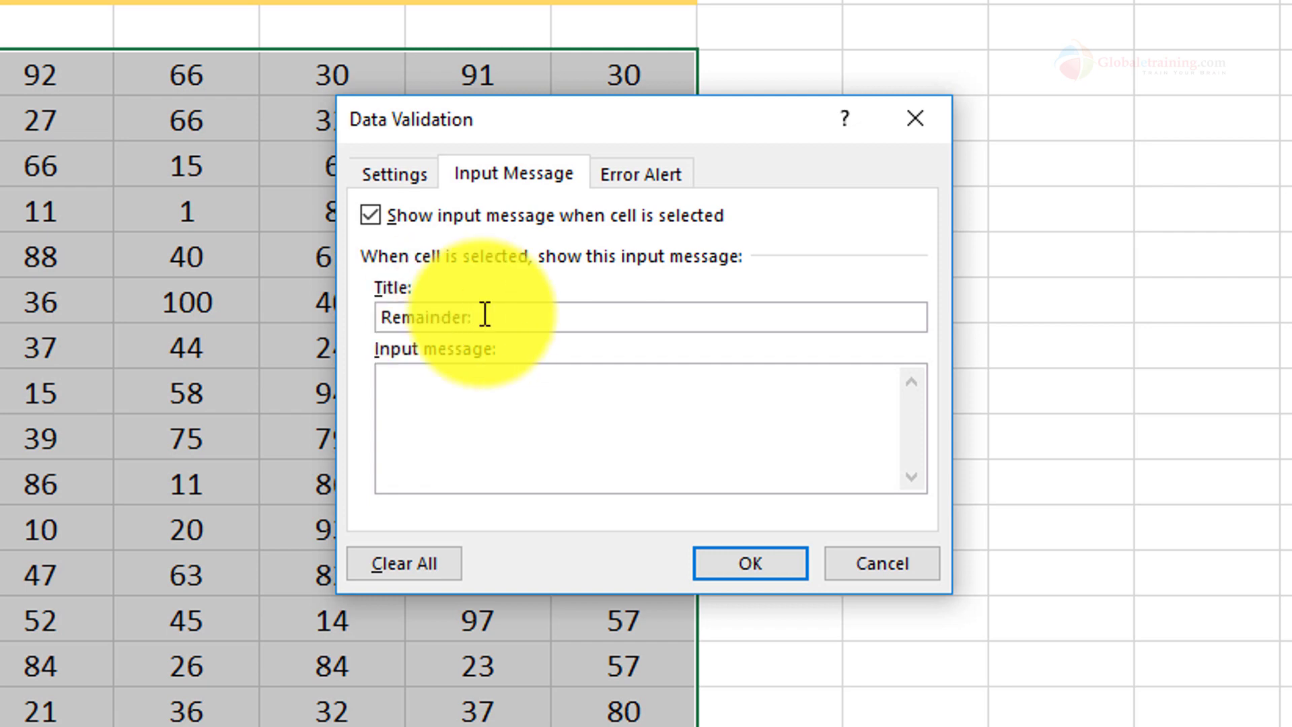
{"action": "left_click", "coordinate": [519, 438]}
{"action": "type", "text": "Enter a value between 10 and 99"}
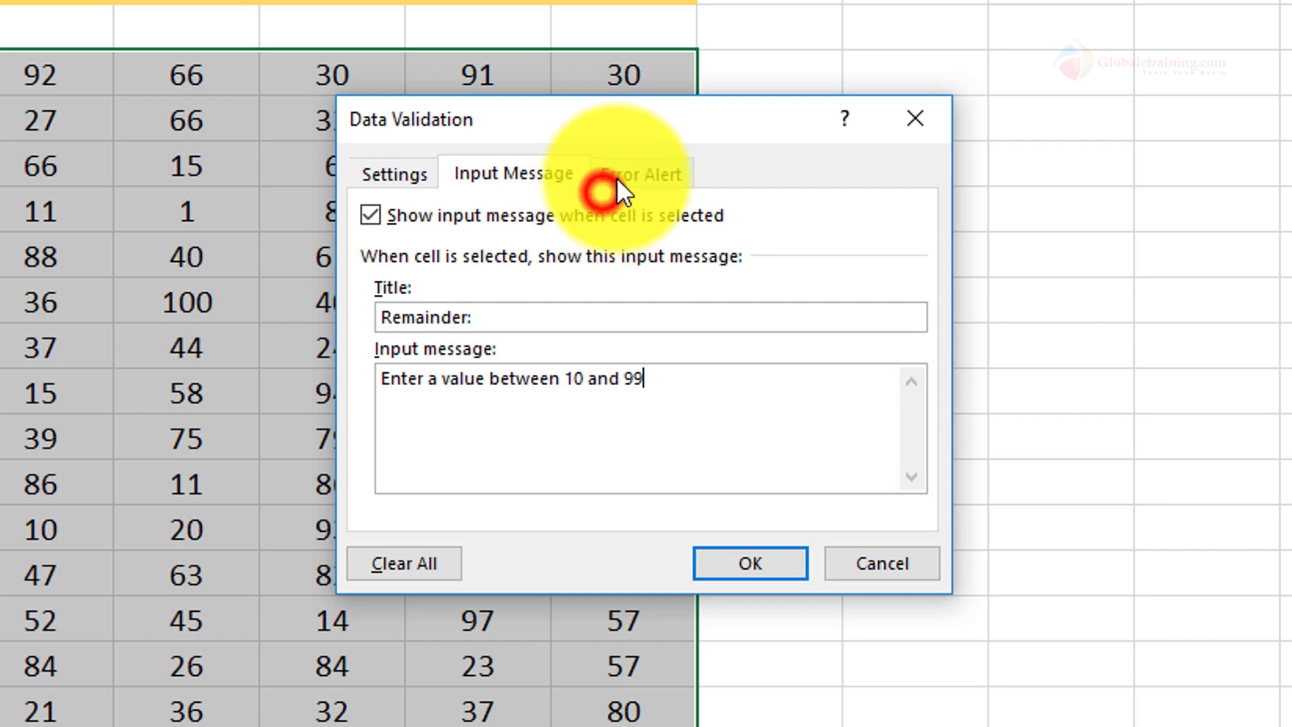
Set the error alert title 'Error:' and message 'Please enter a value between 10 and 99.'
{"action": "left_click", "coordinate": [618, 176]}
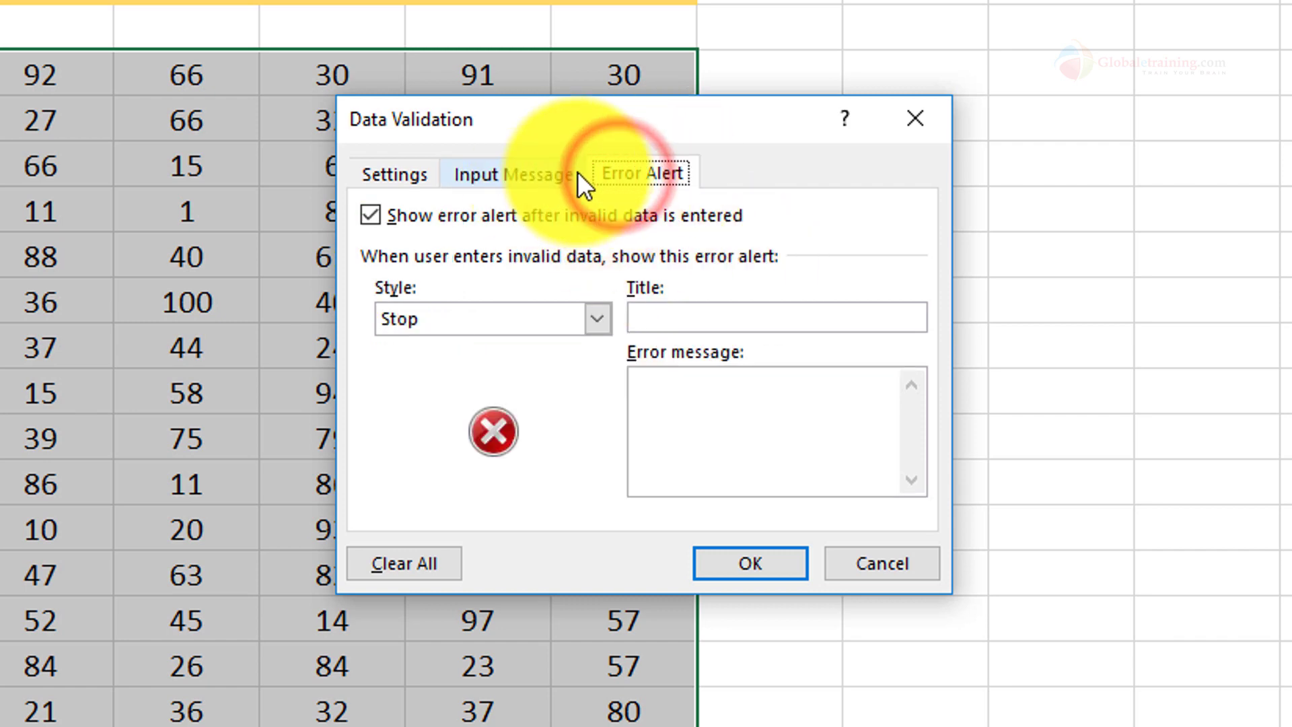
{"action": "left_click", "coordinate": [665, 317]}
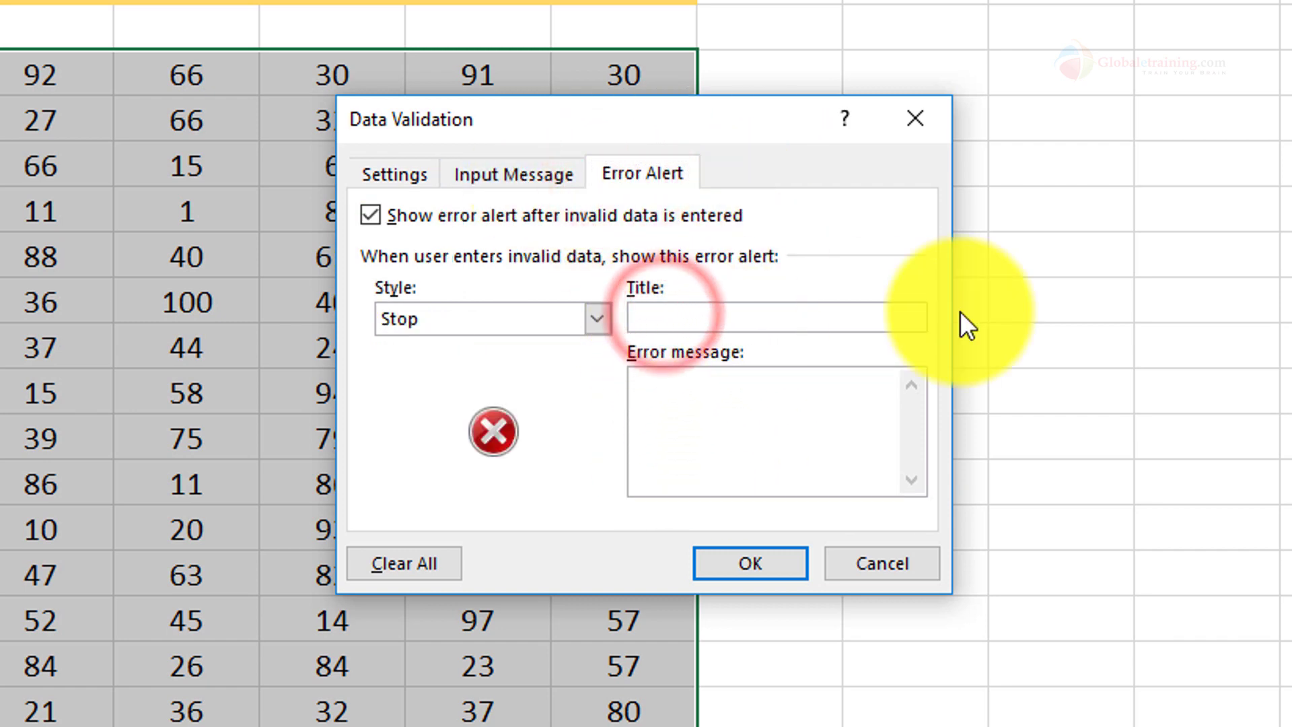
{"action": "type", "text": "Error"}
{"action": "type", "text": ":"}
{"action": "left_click", "coordinate": [753, 465]}
{"action": "type", "text": "Please enter a value between 10 and 99"}
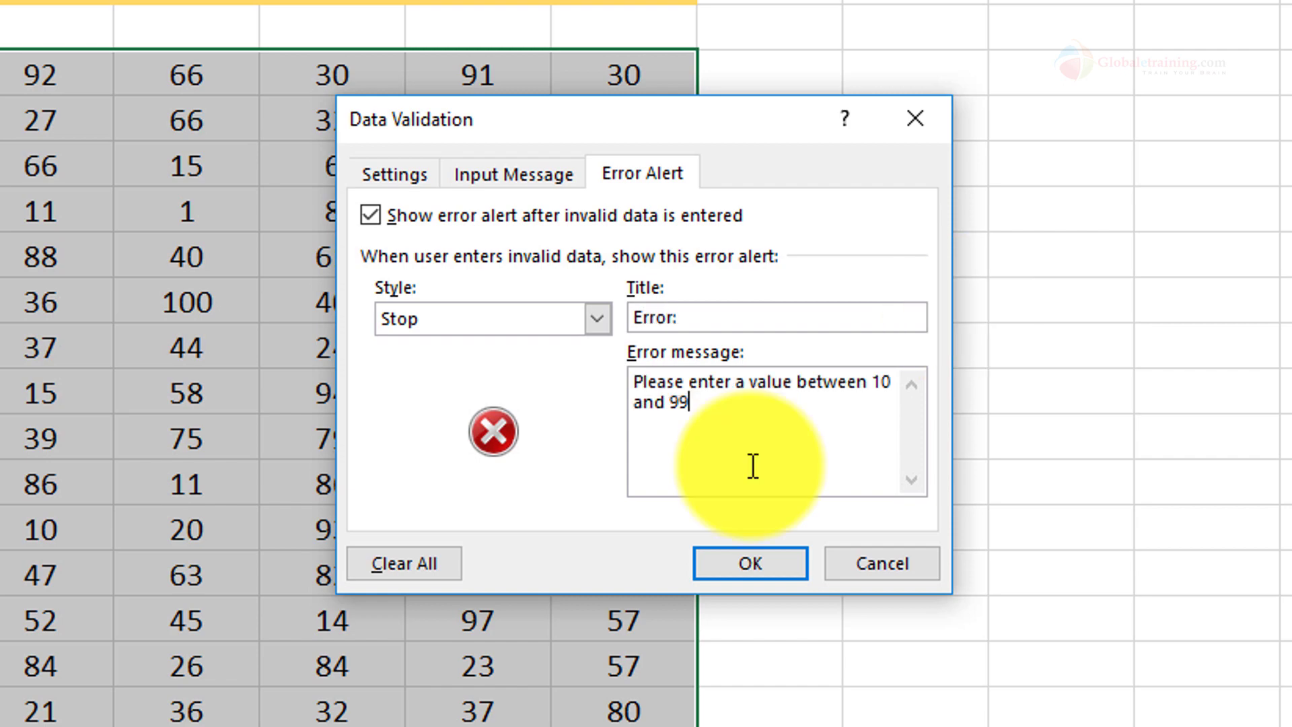
{"action": "type", "text": "."}
{"action": "left_click", "coordinate": [744, 569]}
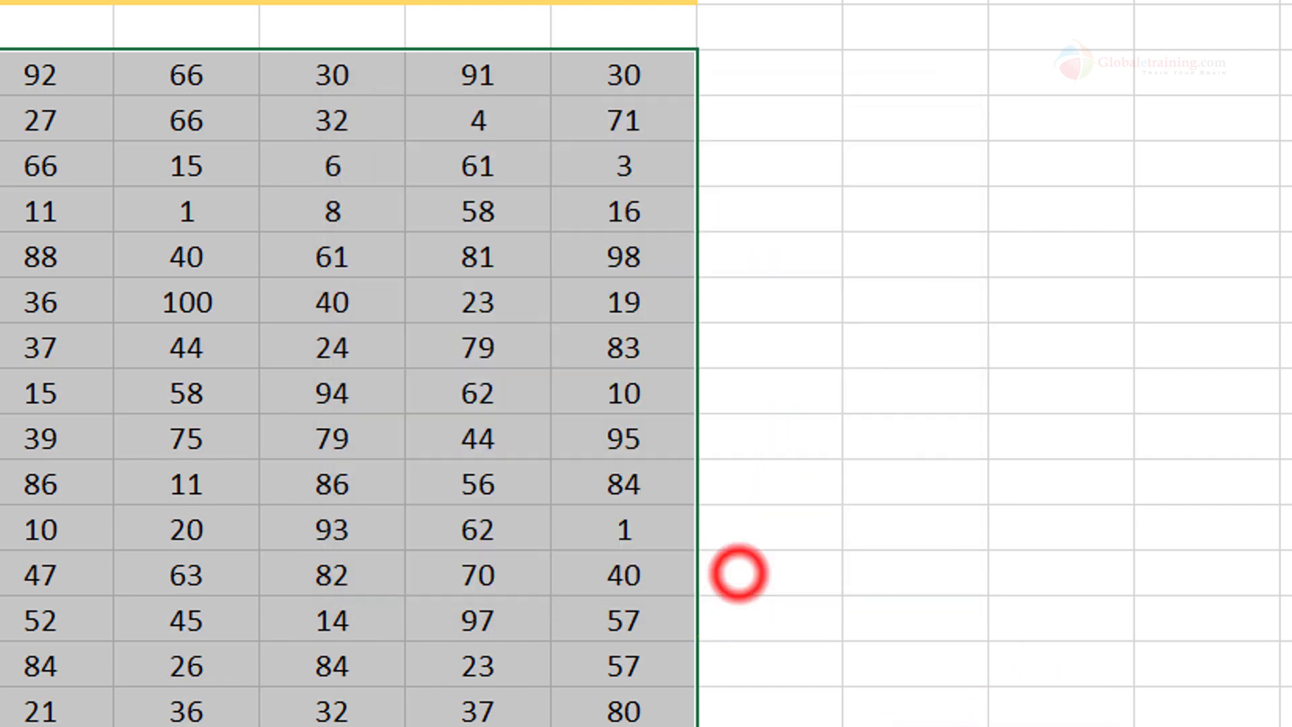
{"action": "left_click", "coordinate": [117, 539]}
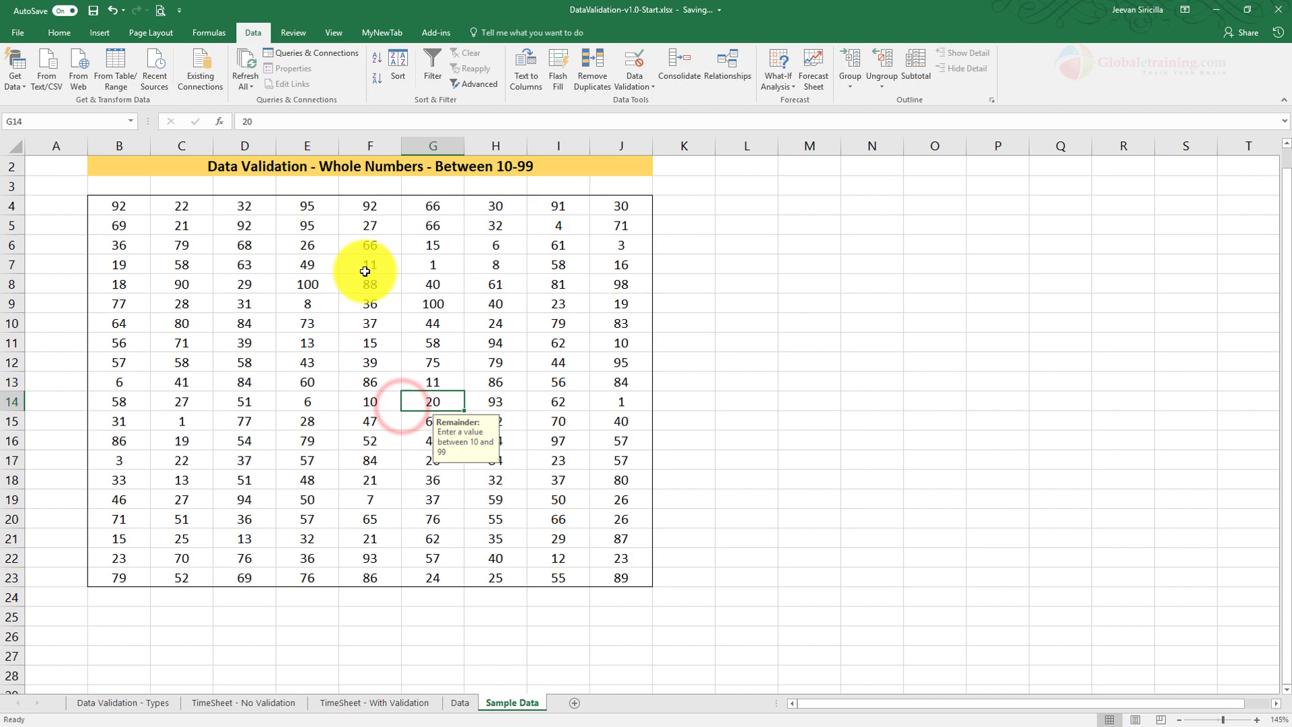
{"action": "left_click", "coordinate": [41, 216]}
{"action": "left_click", "coordinate": [495, 265]}
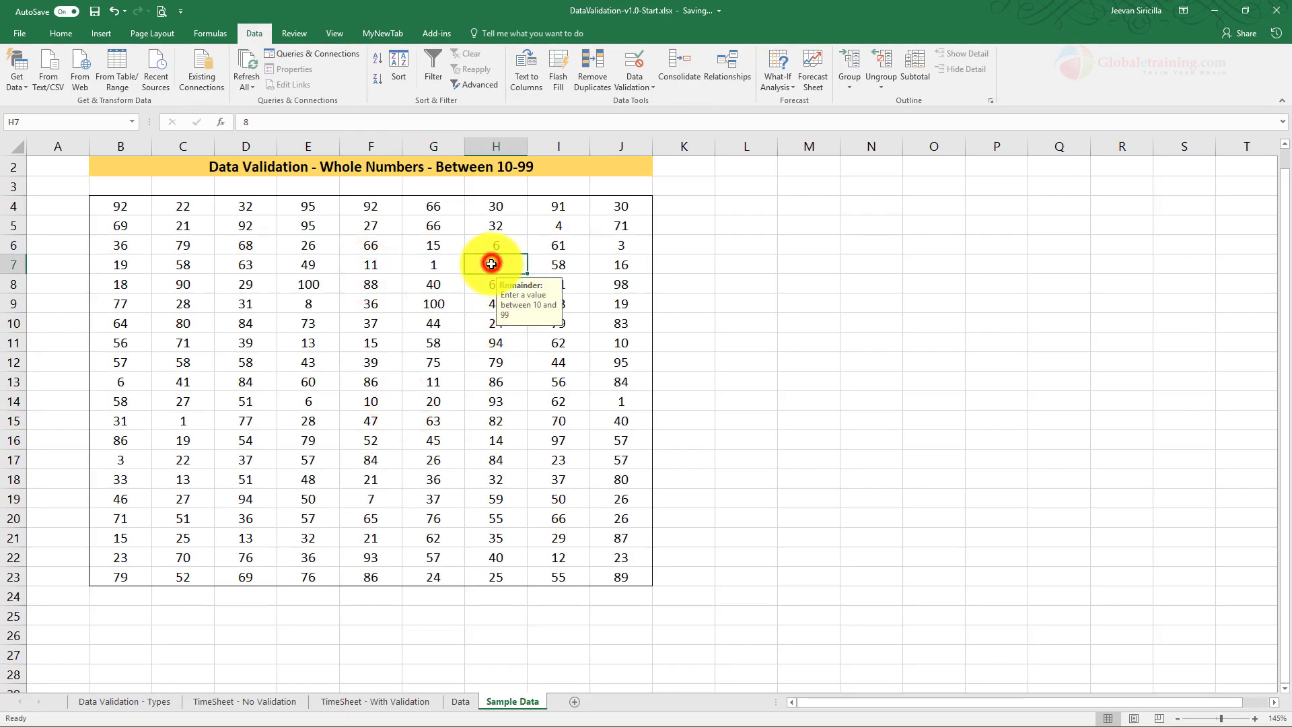
{"action": "left_click", "coordinate": [505, 421]}
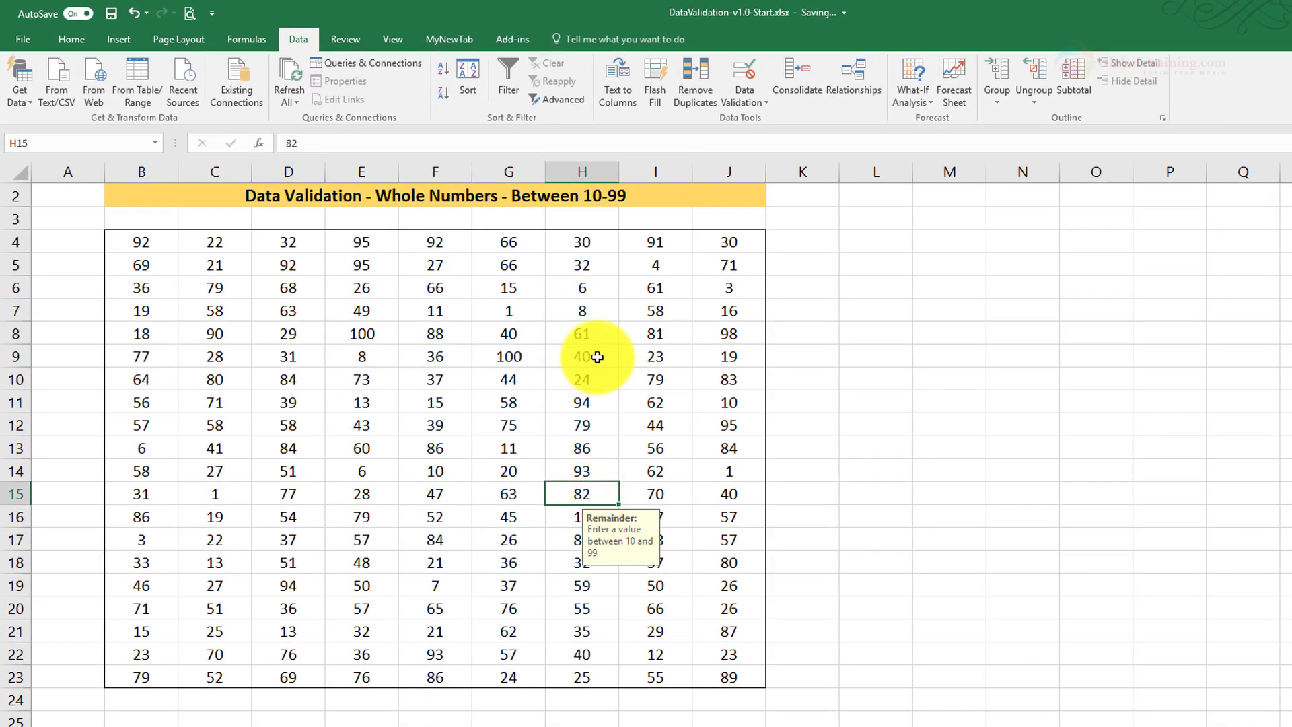
{"action": "left_click", "coordinate": [594, 355]}
{"action": "left_click", "coordinate": [515, 337]}
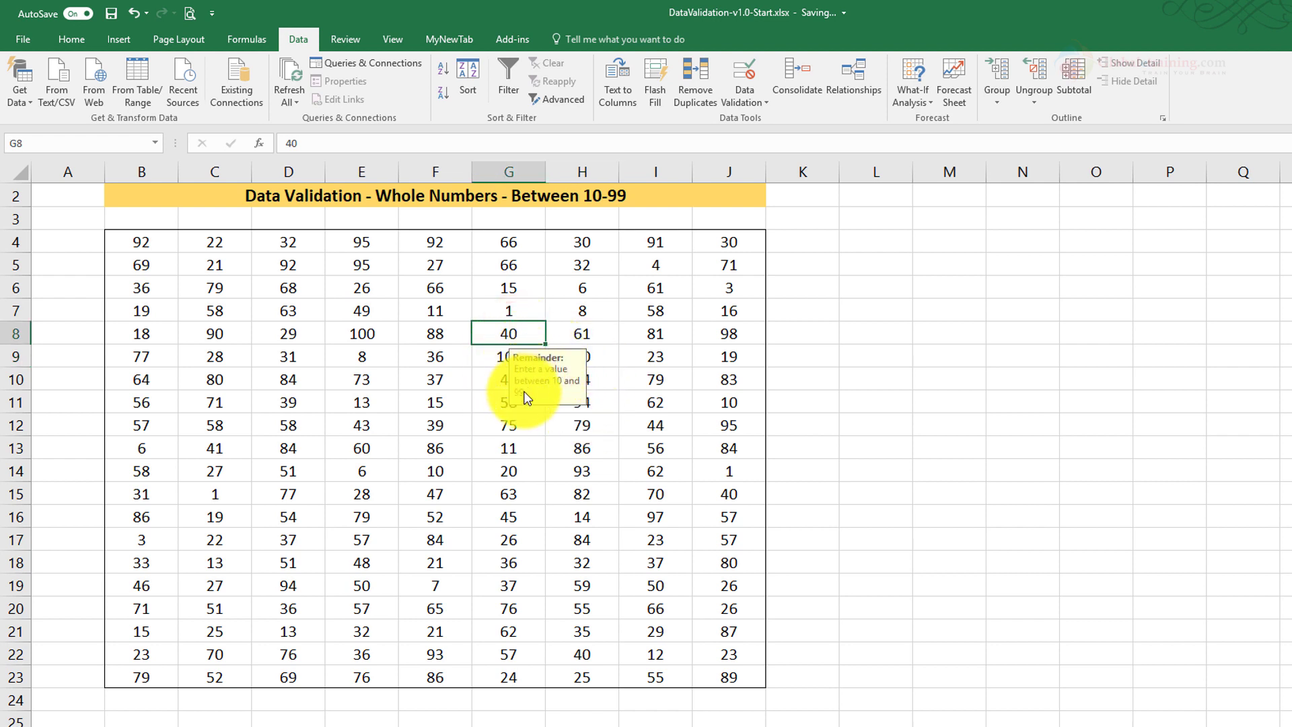
{"action": "left_click", "coordinate": [754, 103]}
{"action": "left_click", "coordinate": [763, 126]}
{"action": "left_click", "coordinate": [673, 292]}
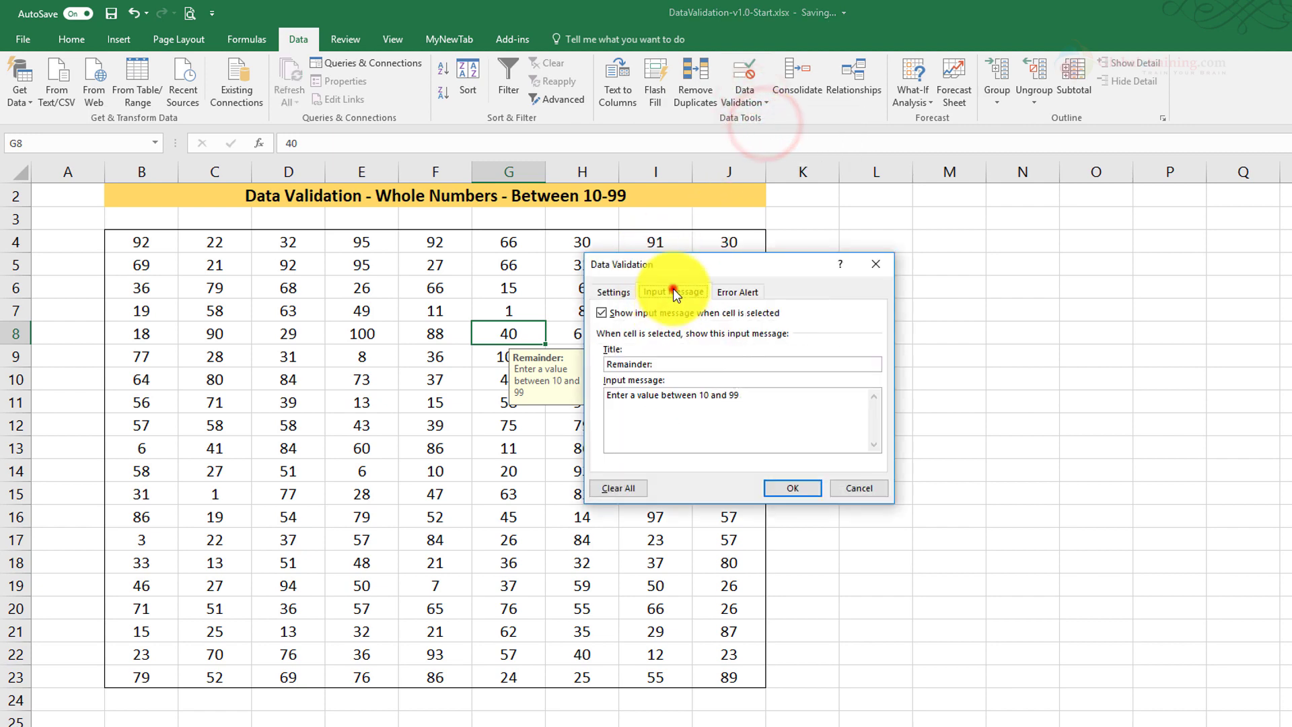
{"action": "left_click", "coordinate": [740, 395]}
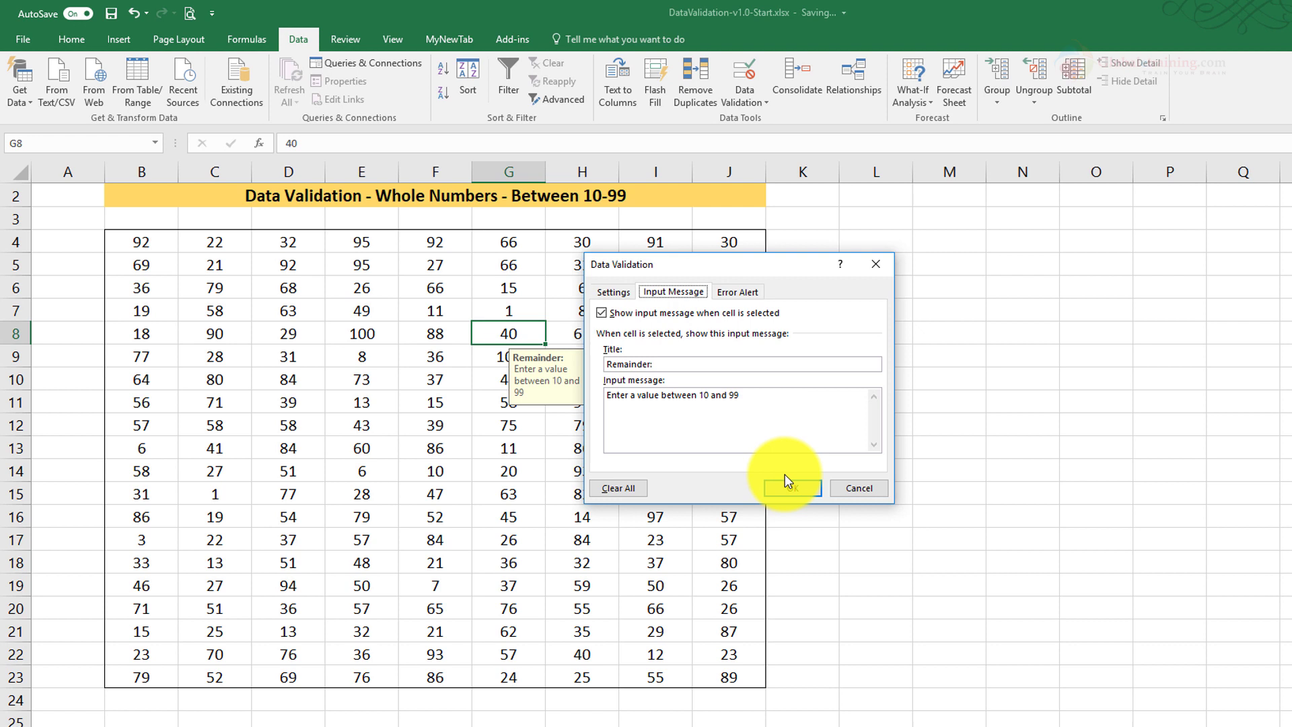
{"action": "left_click", "coordinate": [854, 492]}
{"action": "left_click", "coordinate": [501, 329]}
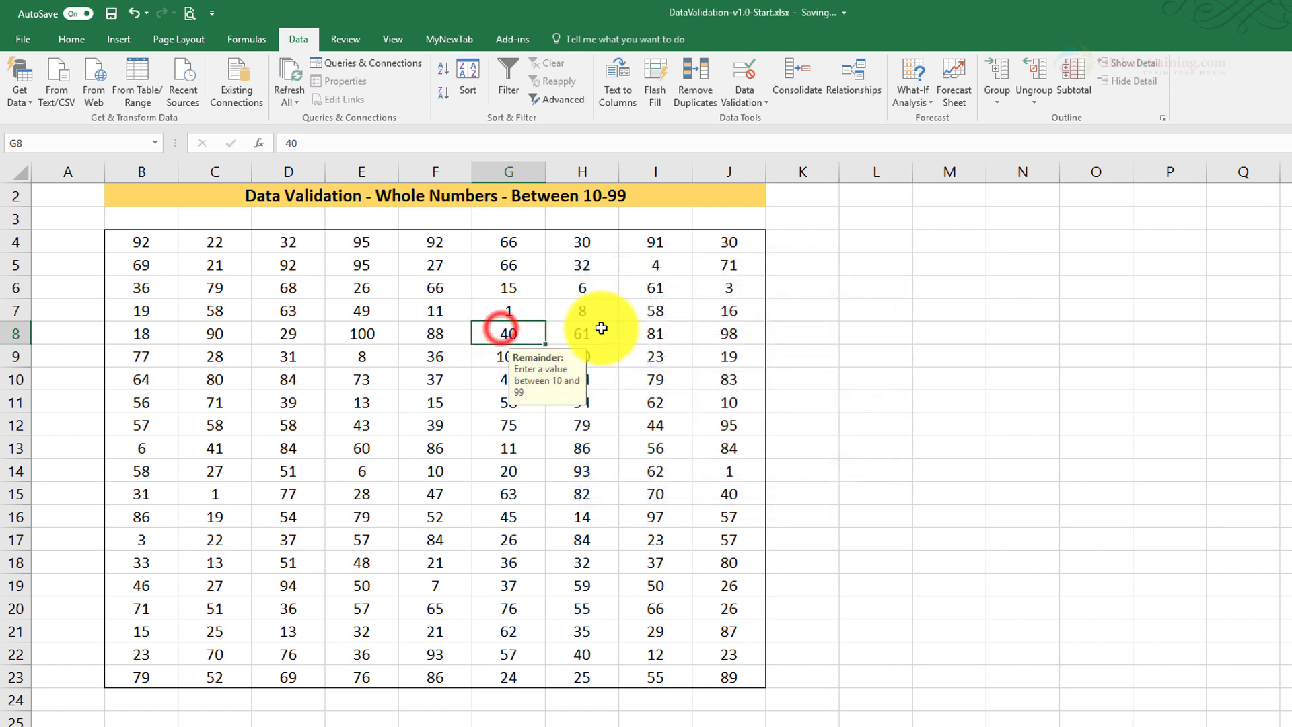
{"action": "type", "text": "1"}
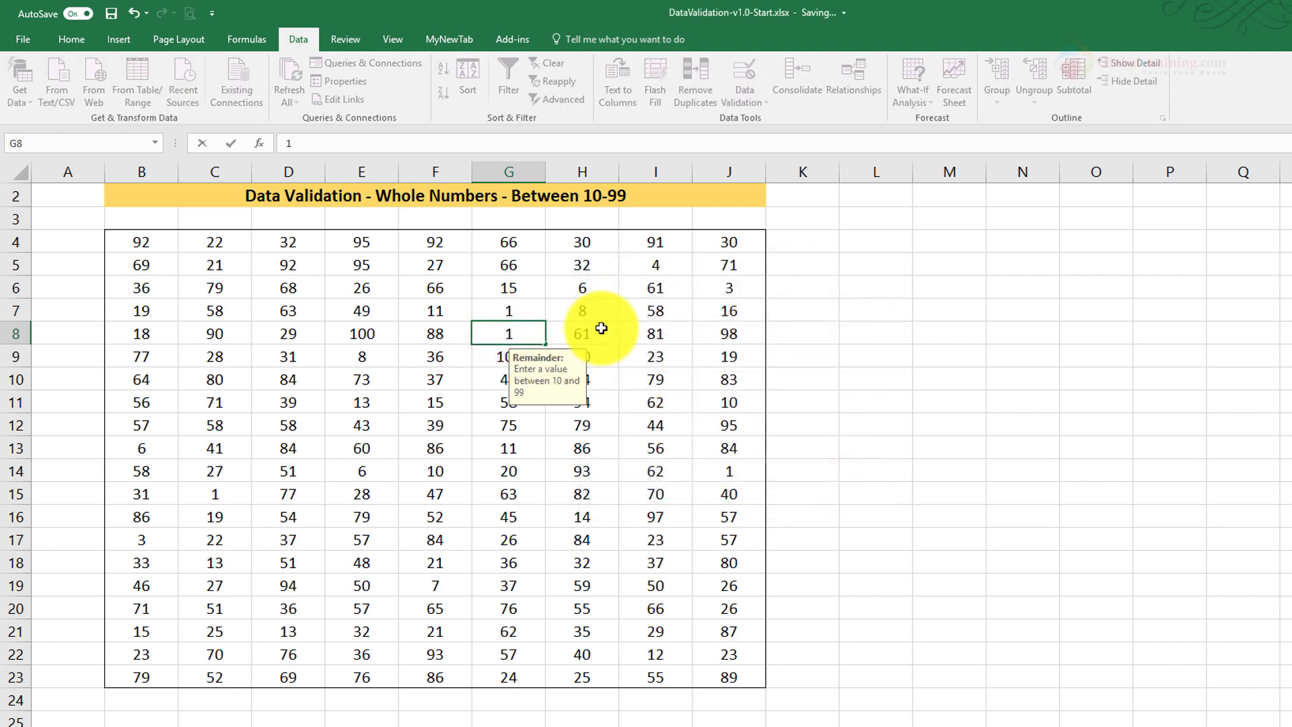
{"action": "key", "text": "Return"}
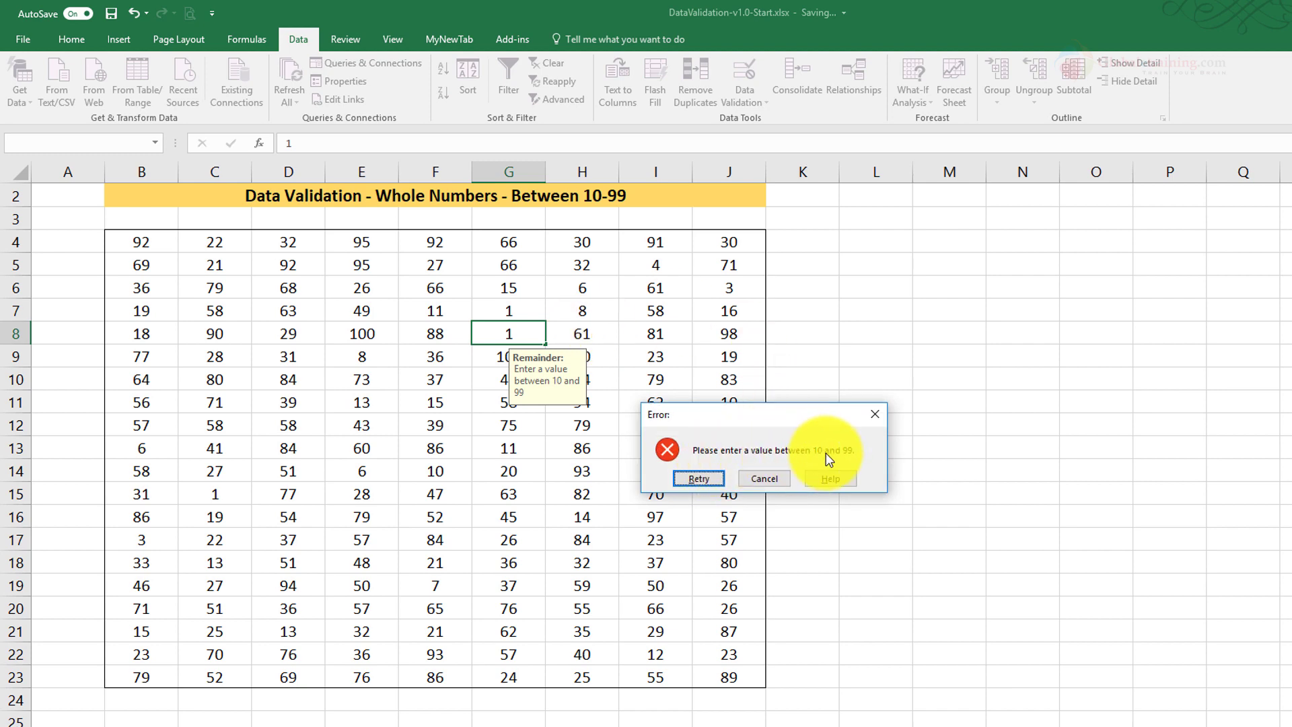
{"action": "left_click", "coordinate": [770, 479]}
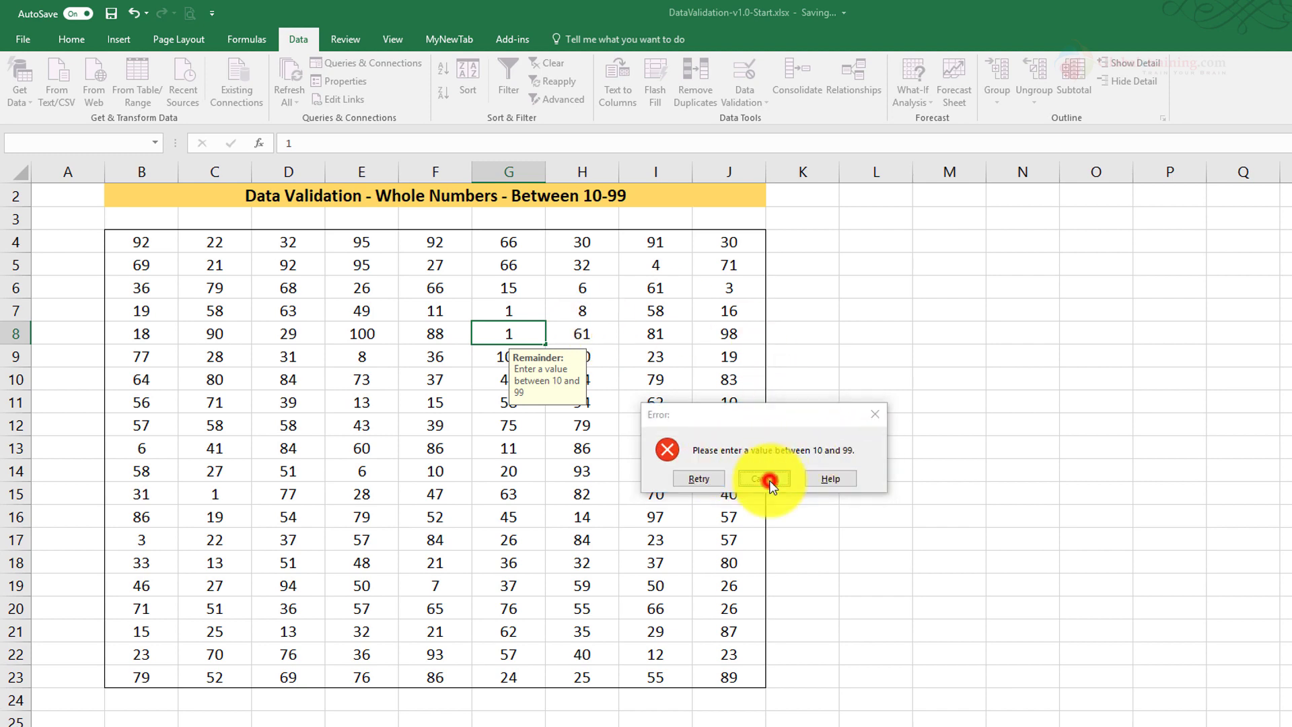
Reopen the Data Validation dialog and check the error alert message
{"action": "left_click", "coordinate": [759, 100]}
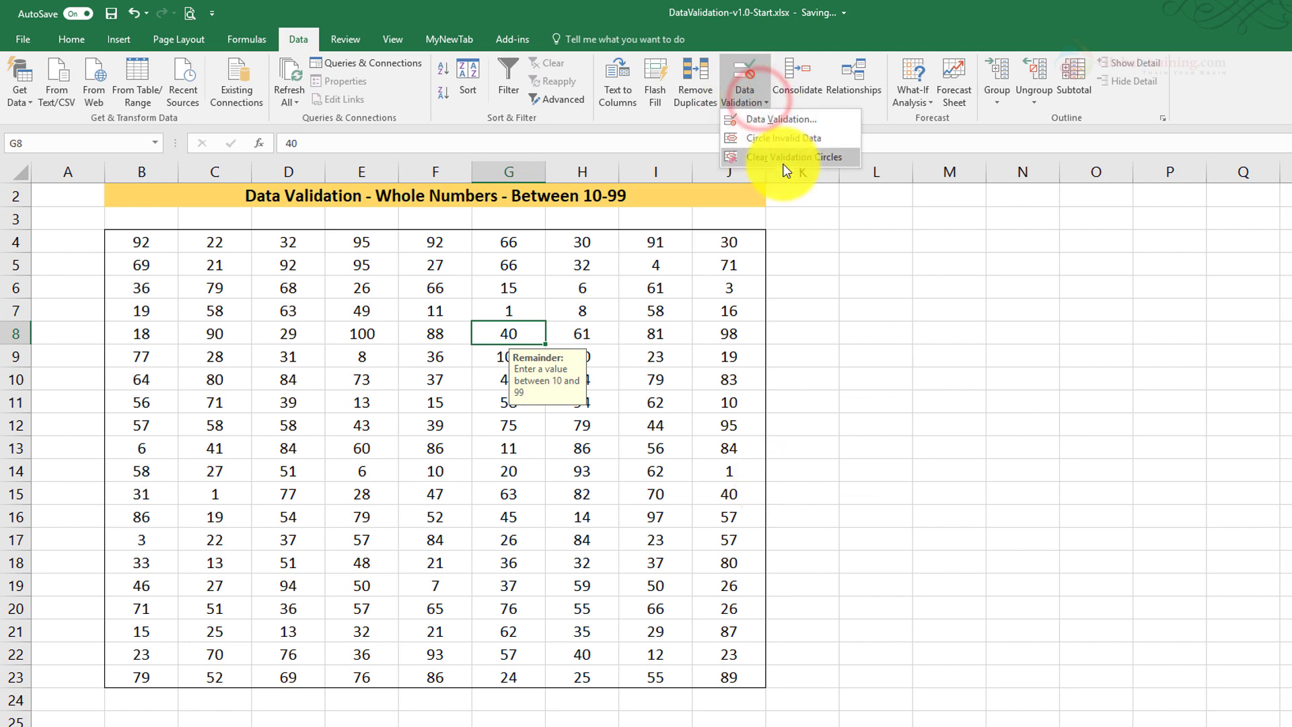
{"action": "left_click", "coordinate": [780, 119]}
{"action": "left_click", "coordinate": [735, 291]}
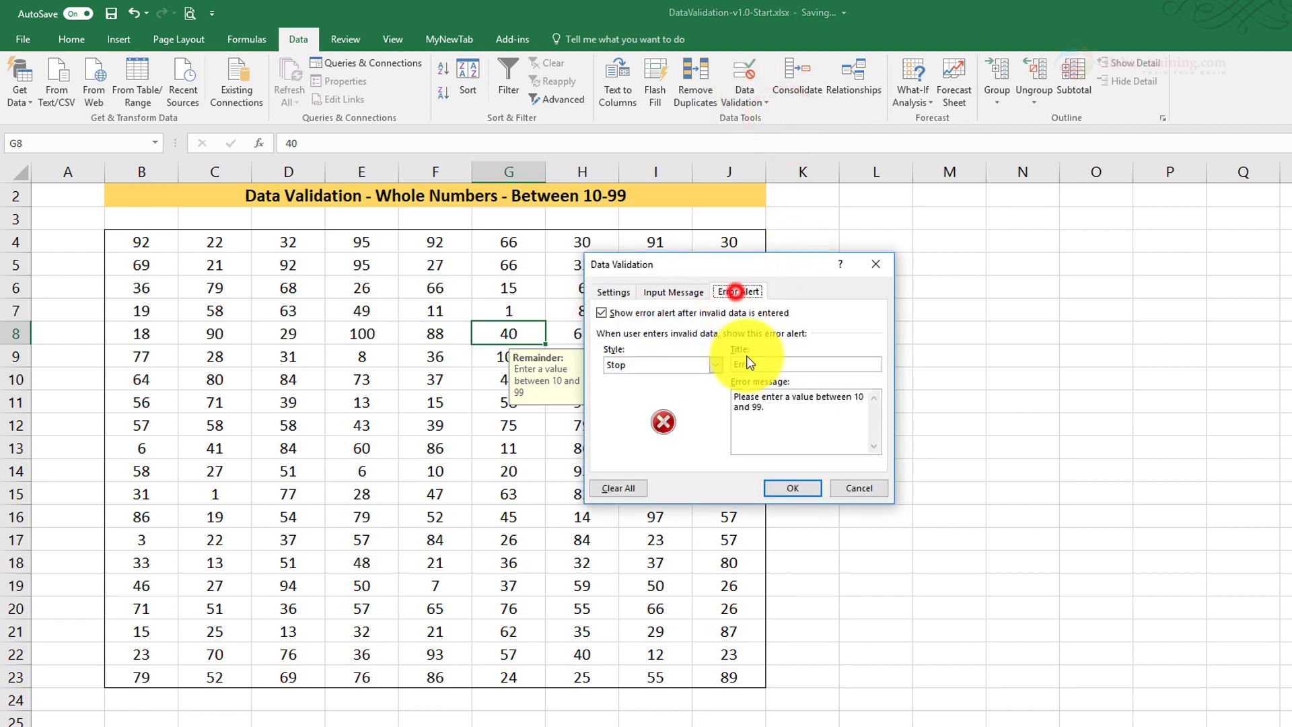
{"action": "left_click_drag", "start_coordinate": [766, 412], "coordinate": [733, 396]}
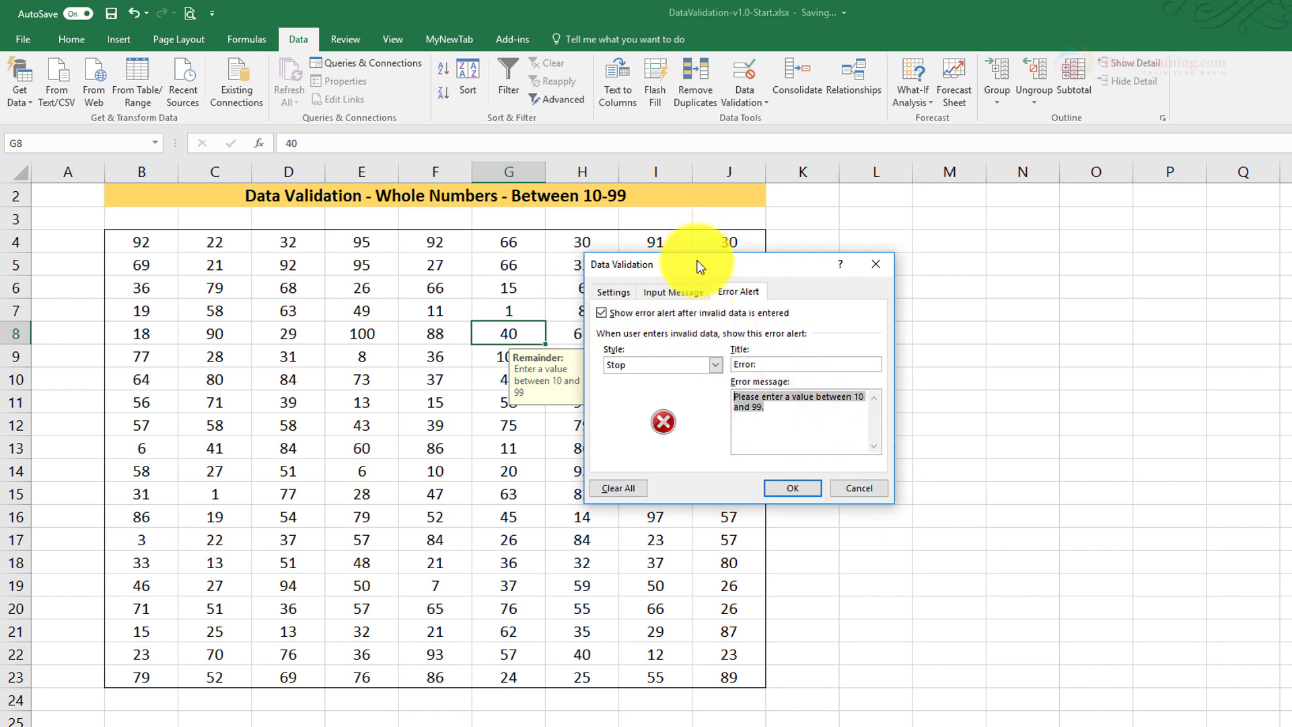
{"action": "left_click_drag", "start_coordinate": [700, 265], "coordinate": [584, 342]}
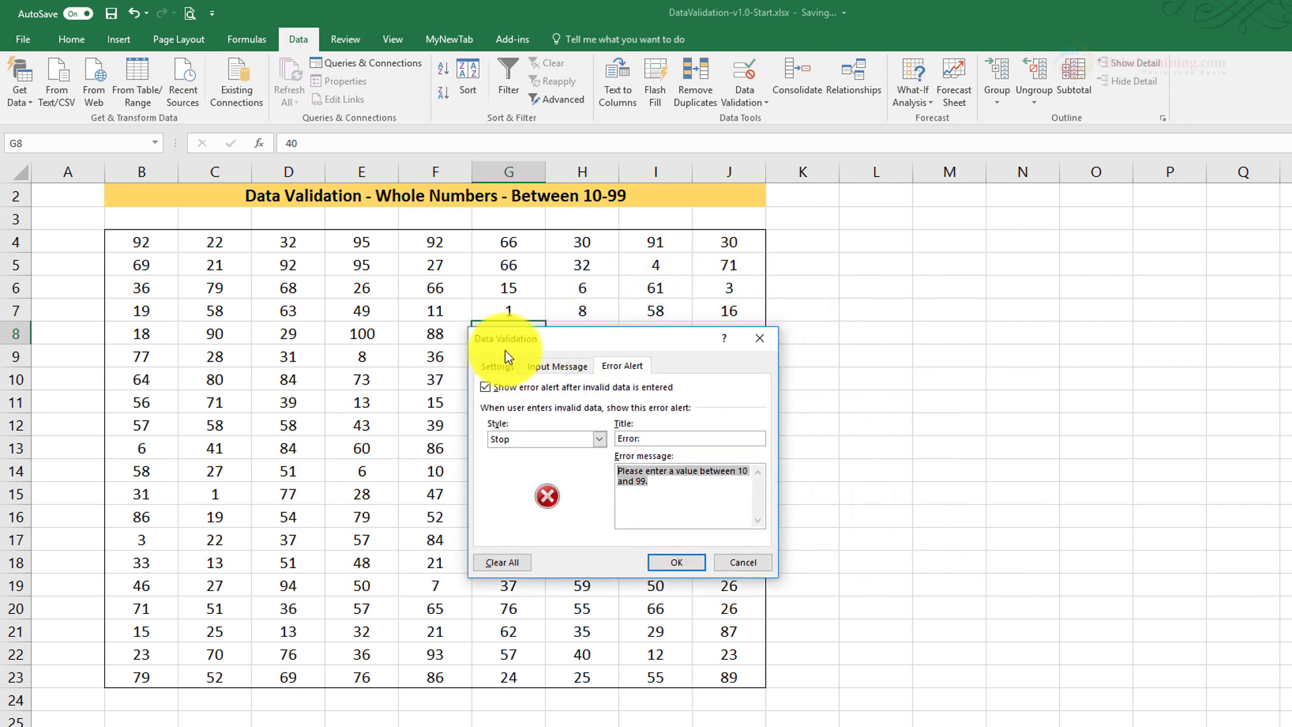
Review the criteria, alert and input message, leaving the whole-number 10–99 rule unchanged
{"action": "left_click", "coordinate": [501, 366]}
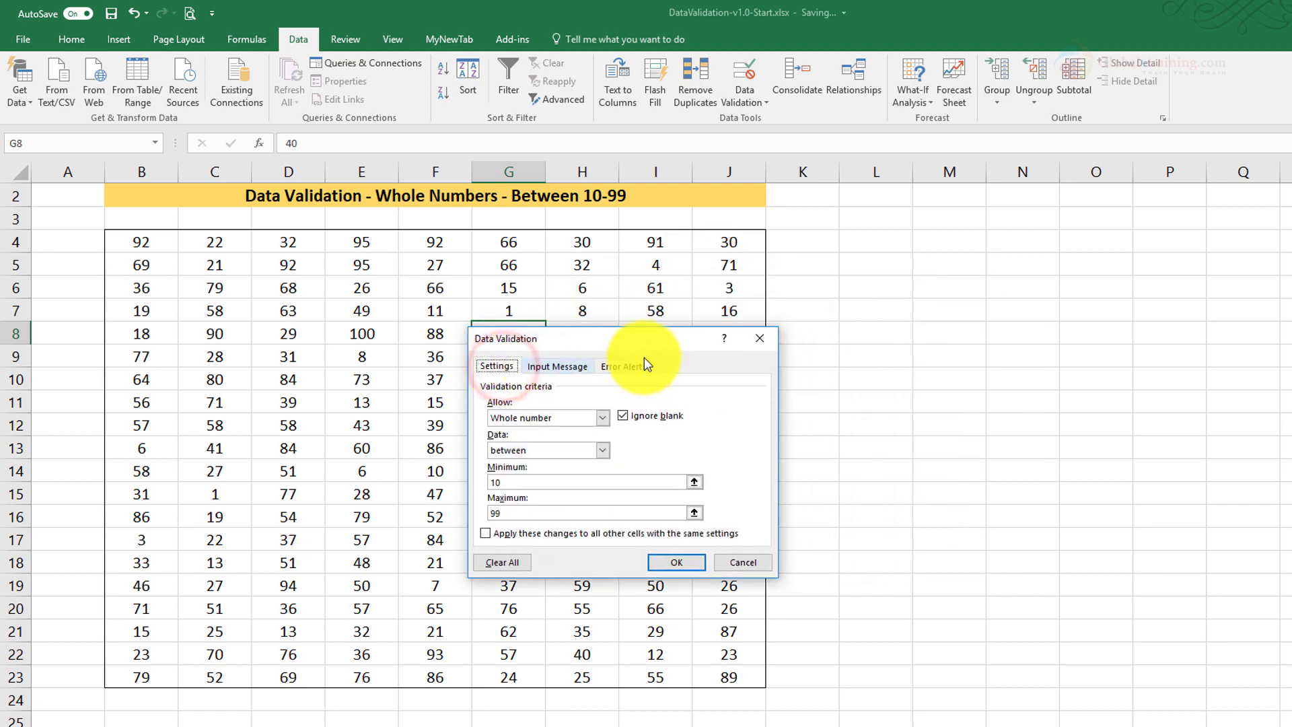
{"action": "left_click", "coordinate": [626, 369]}
{"action": "left_click", "coordinate": [544, 366]}
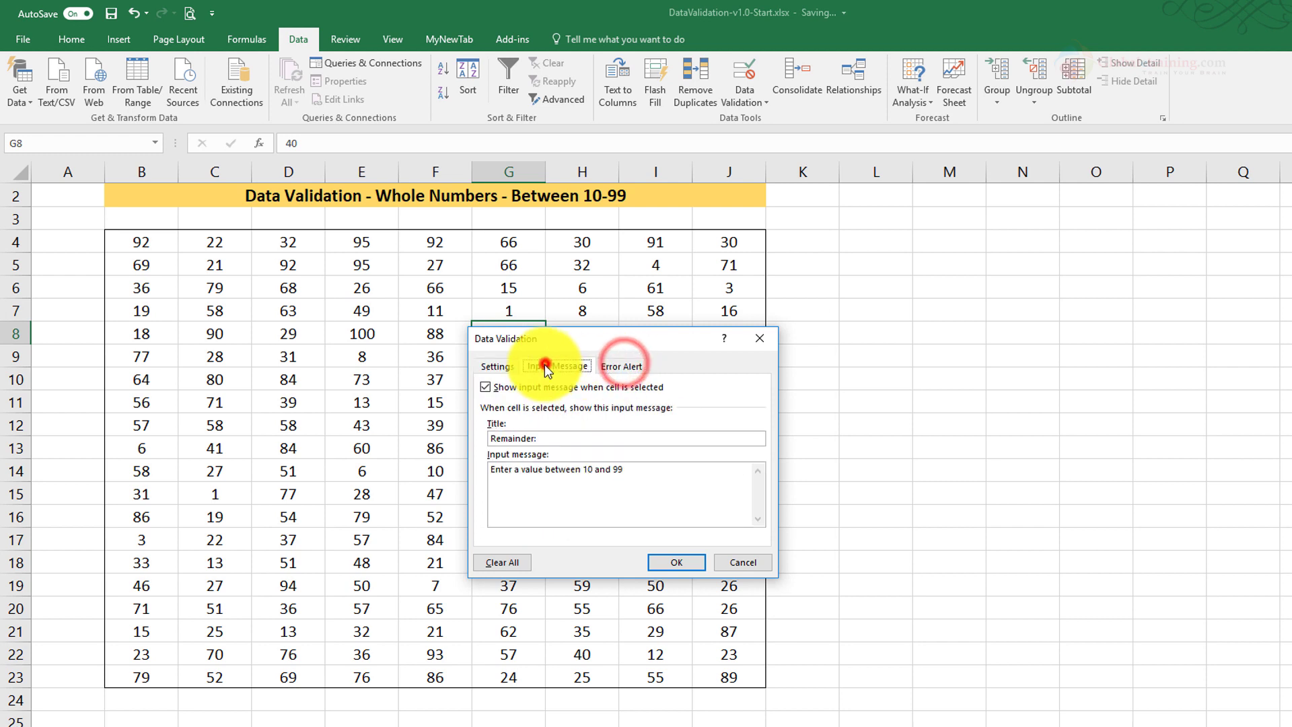
{"action": "left_click", "coordinate": [499, 367]}
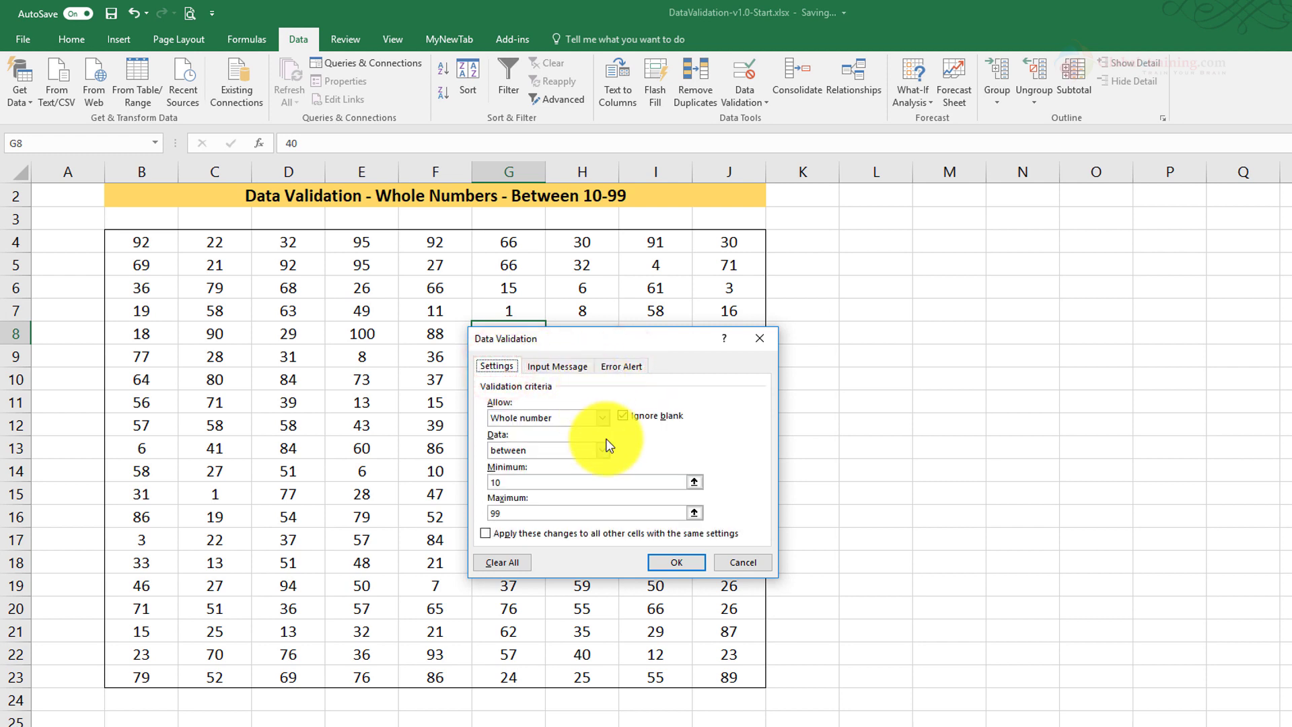
{"action": "left_click", "coordinate": [602, 418]}
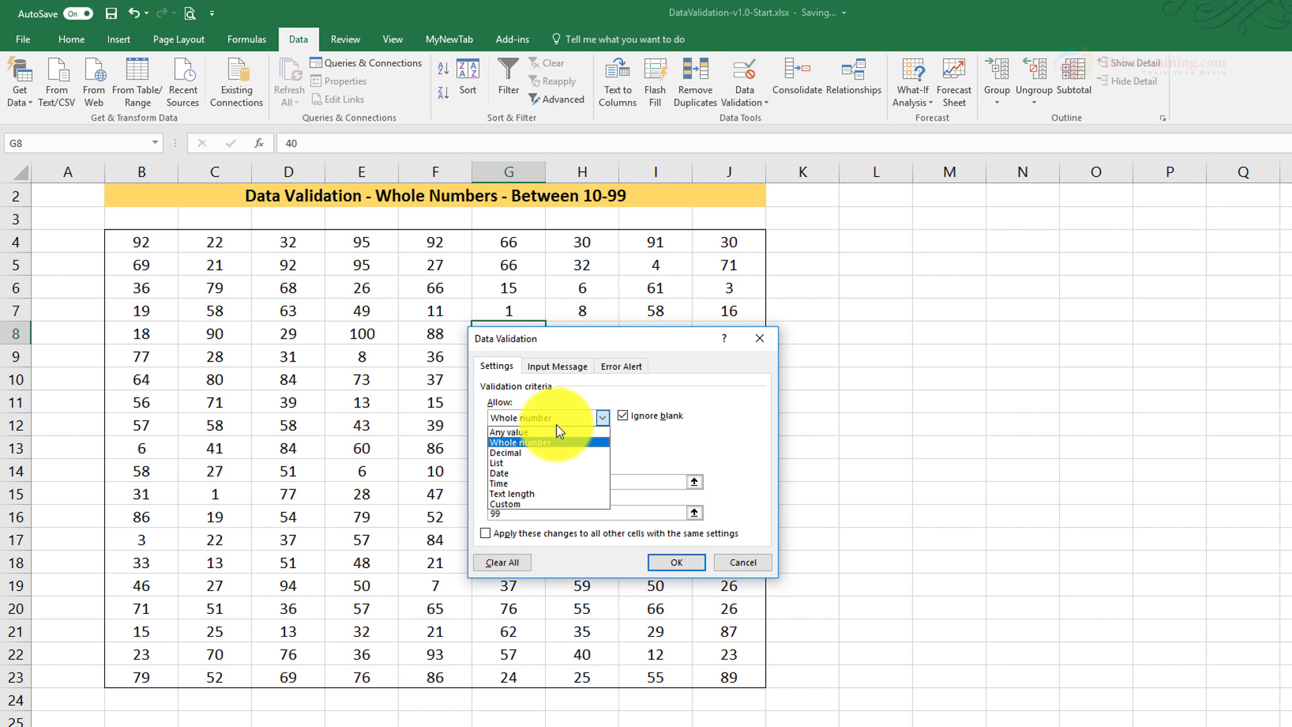
{"action": "left_click", "coordinate": [741, 454]}
{"action": "left_click", "coordinate": [601, 418]}
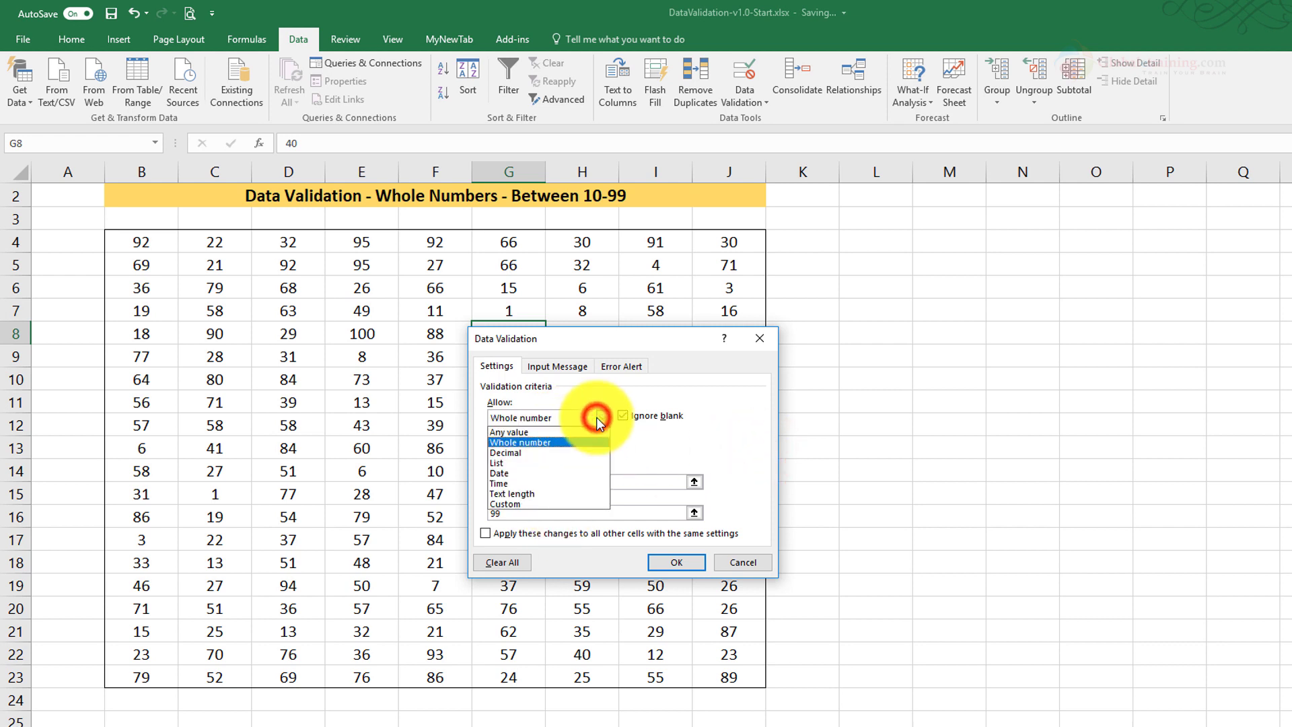
{"action": "left_click", "coordinate": [737, 422]}
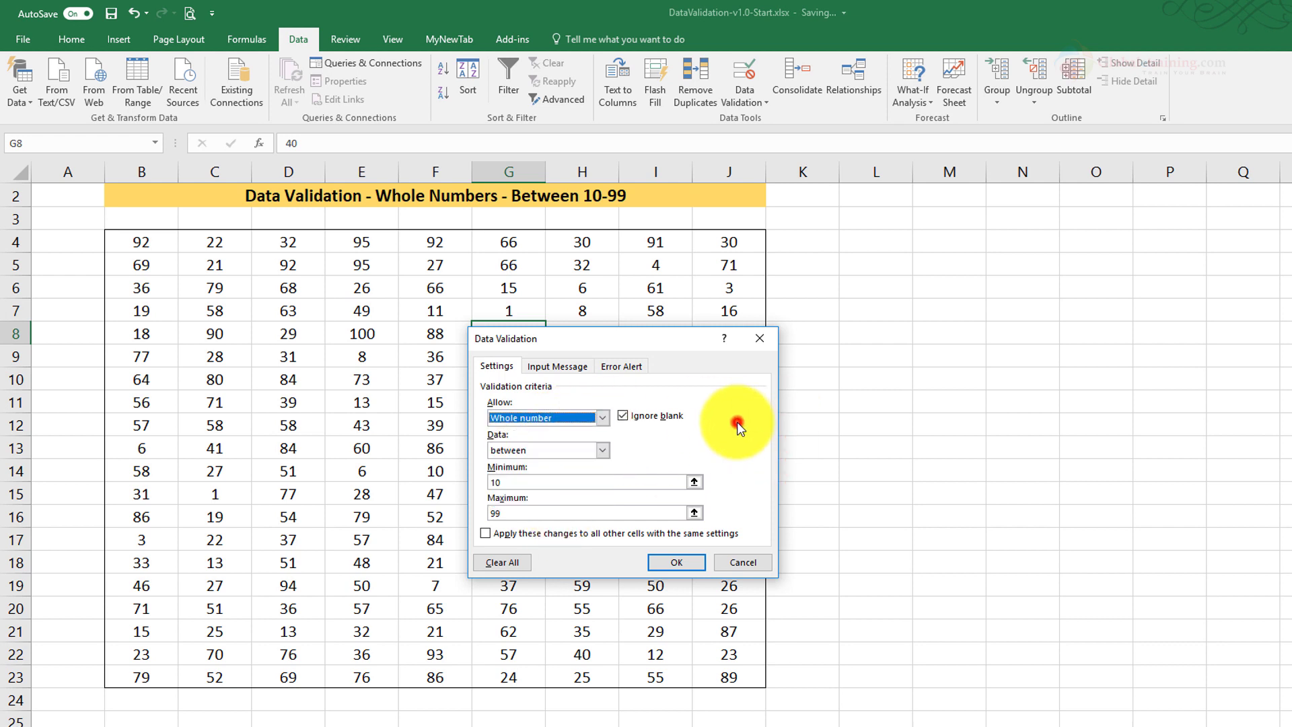